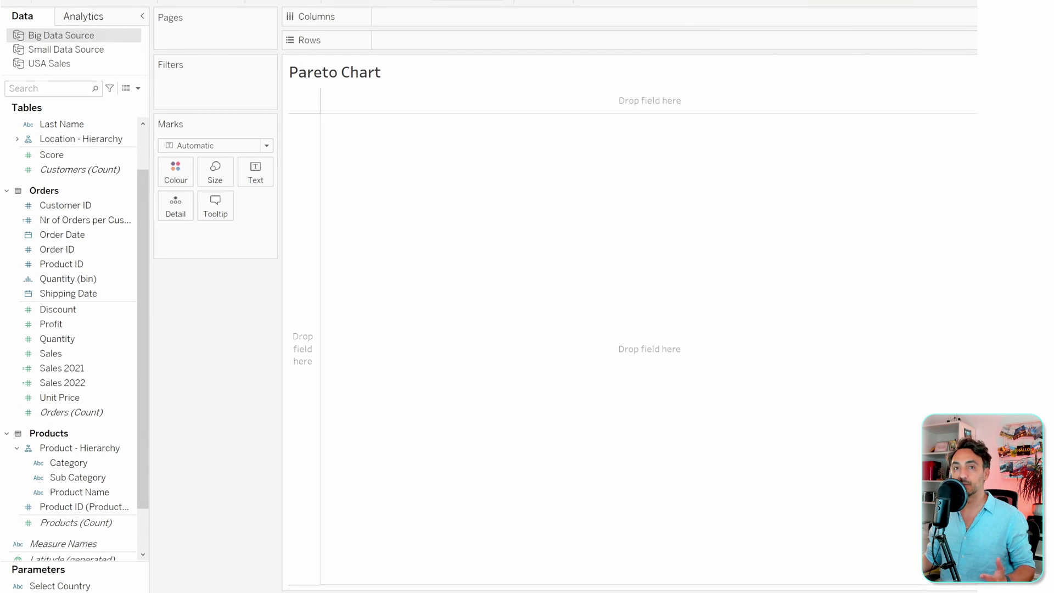
# Step: Build a bar chart of SUM(Sales) by Sub Category
pyautogui.click(88, 477)
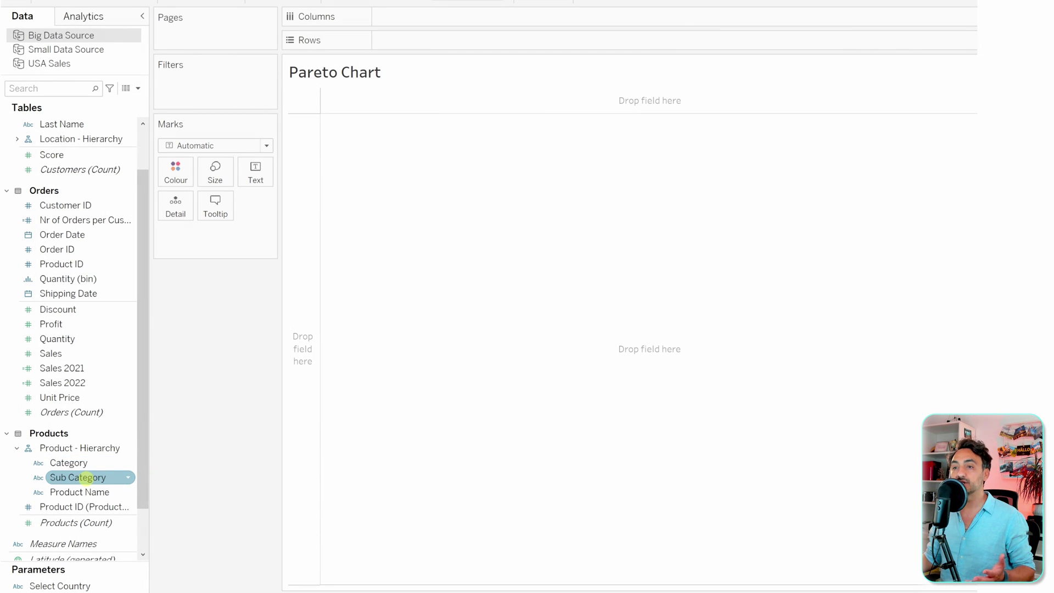
pyautogui.moveTo(88, 477); pyautogui.dragTo(433, 17)
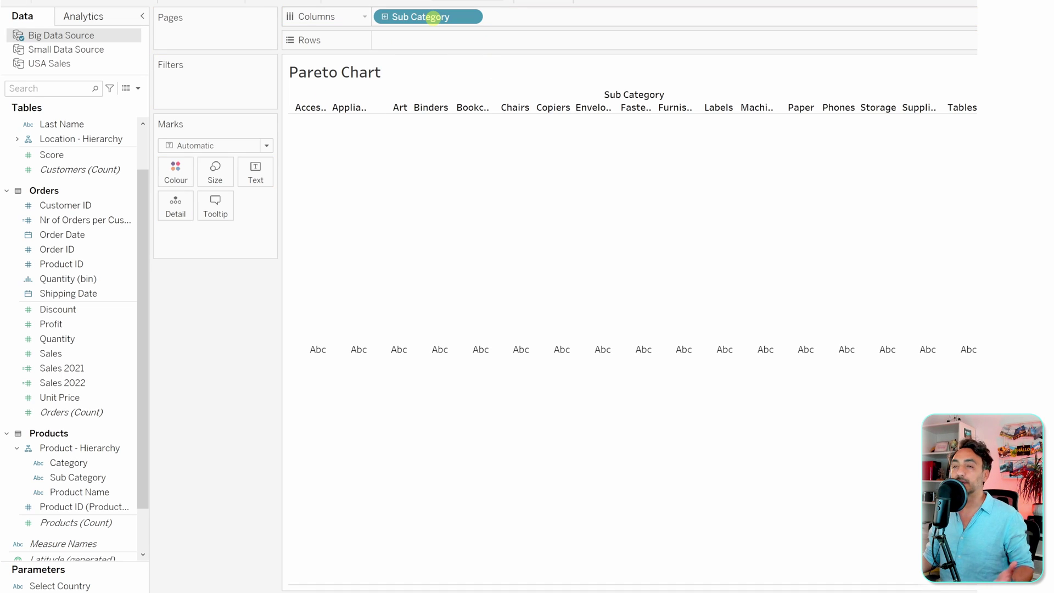
pyautogui.moveTo(52, 353); pyautogui.dragTo(401, 42)
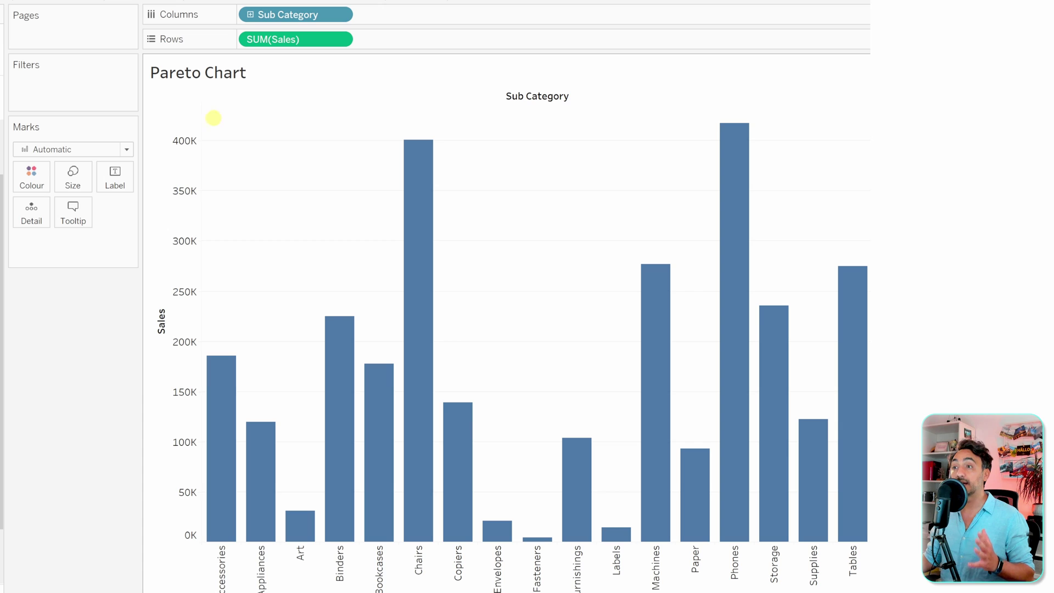
# Step: Sort the Sub Category bars by sales descending and add a second SUM(Sales) to Rows
pyautogui.moveTo(214, 372)
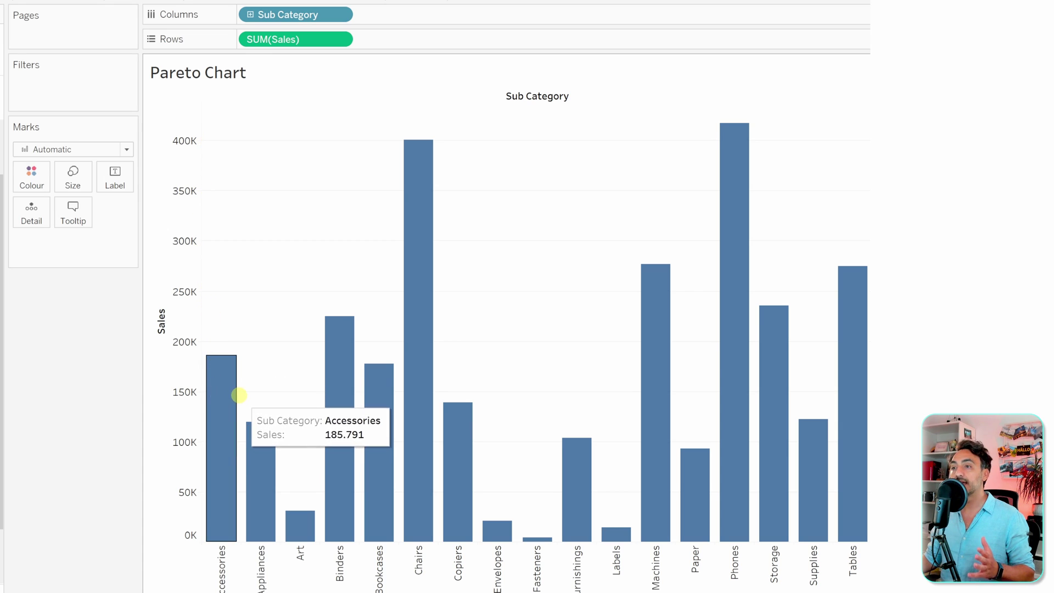
pyautogui.moveTo(839, 508)
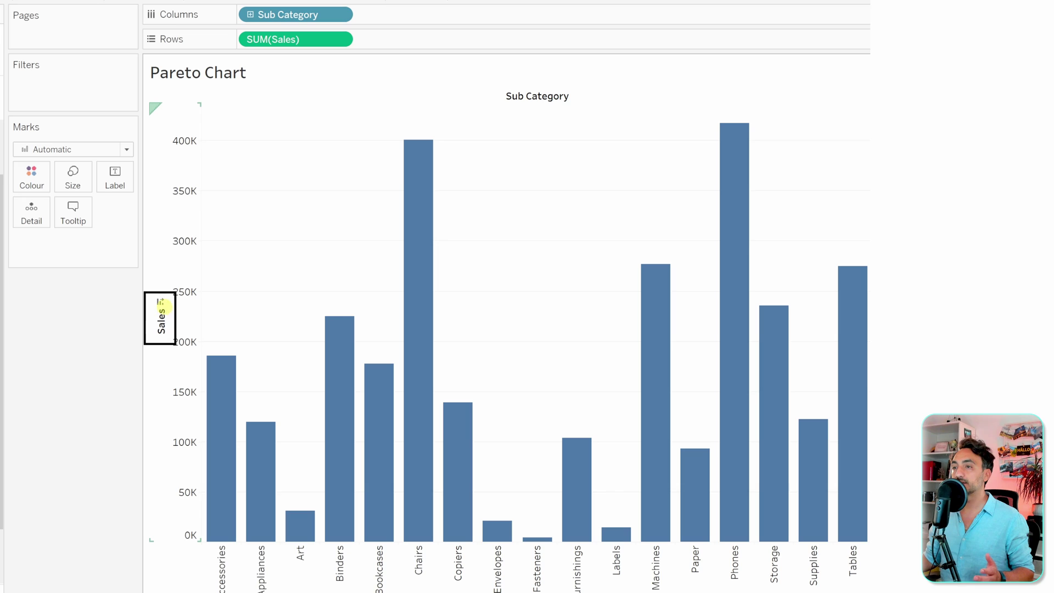
pyautogui.click(160, 301)
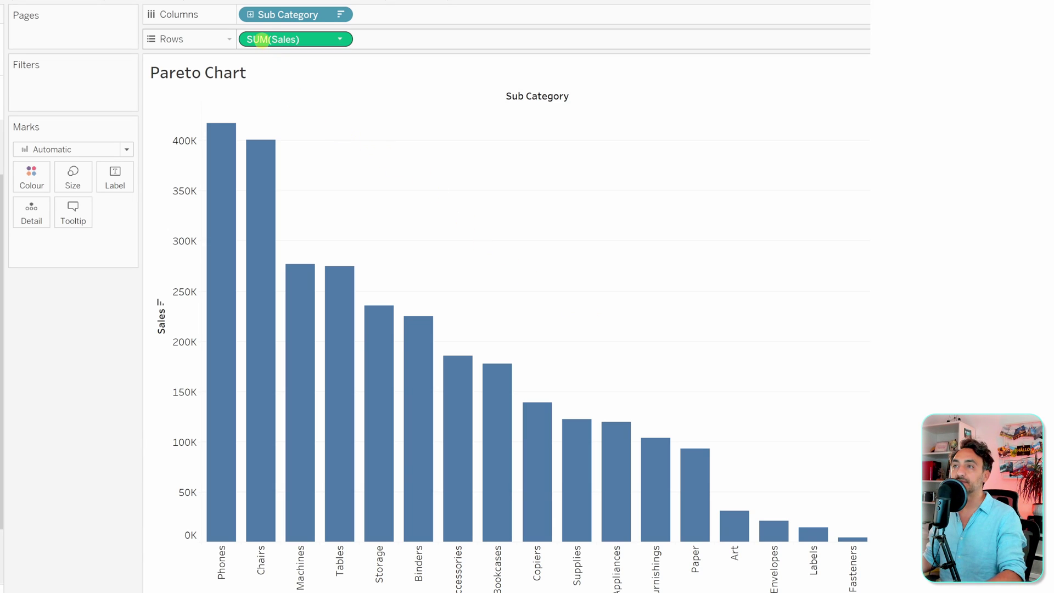
pyautogui.moveTo(277, 39); pyautogui.dragTo(411, 39)
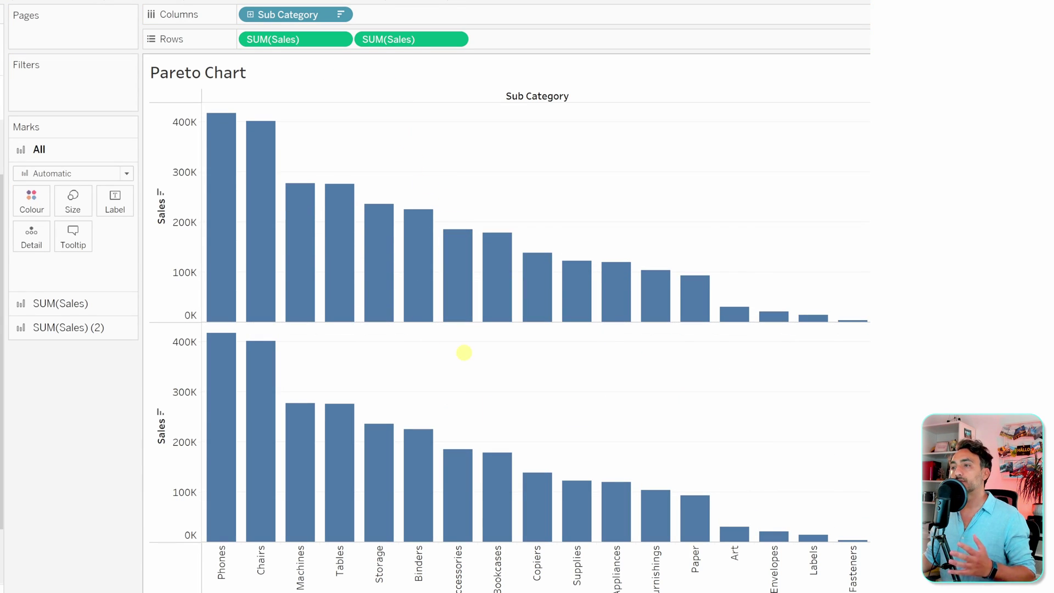
# Step: Set the second SUM(Sales) mark type to Line and colour it orange
pyautogui.click(45, 328)
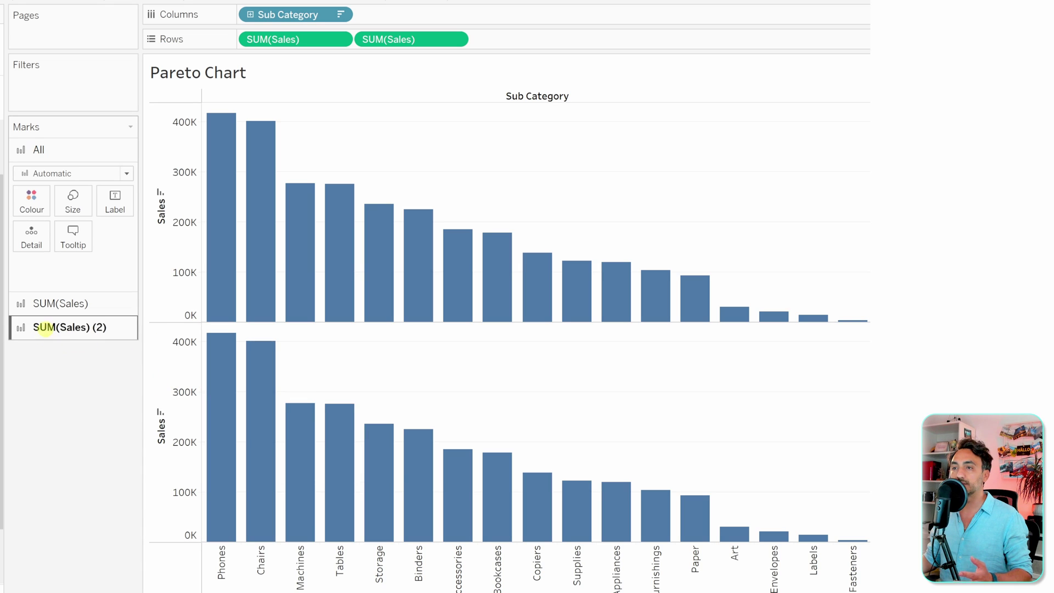
pyautogui.click(45, 328)
pyautogui.click(64, 221)
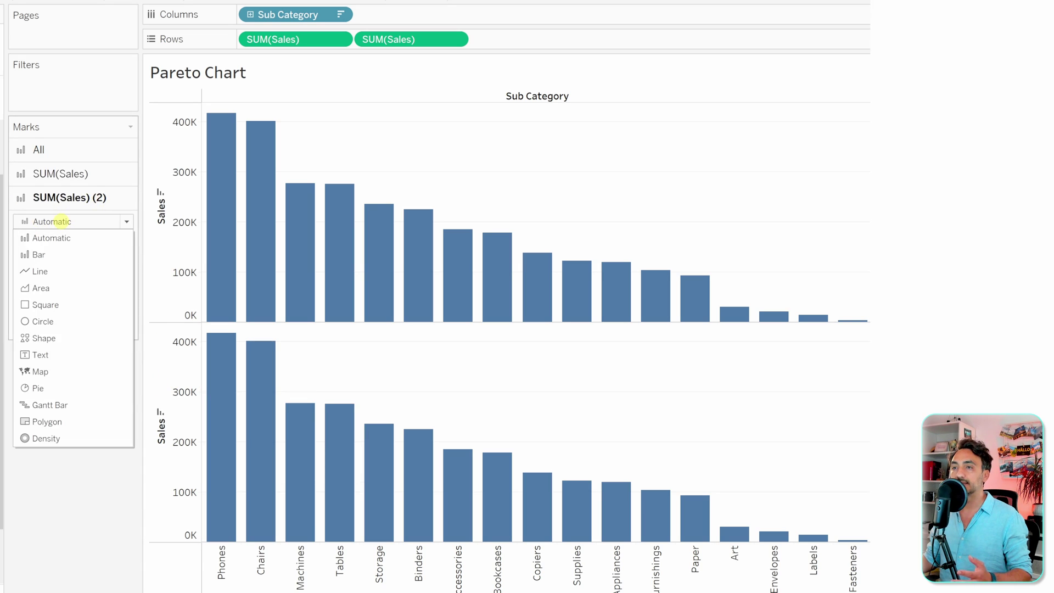
pyautogui.click(66, 272)
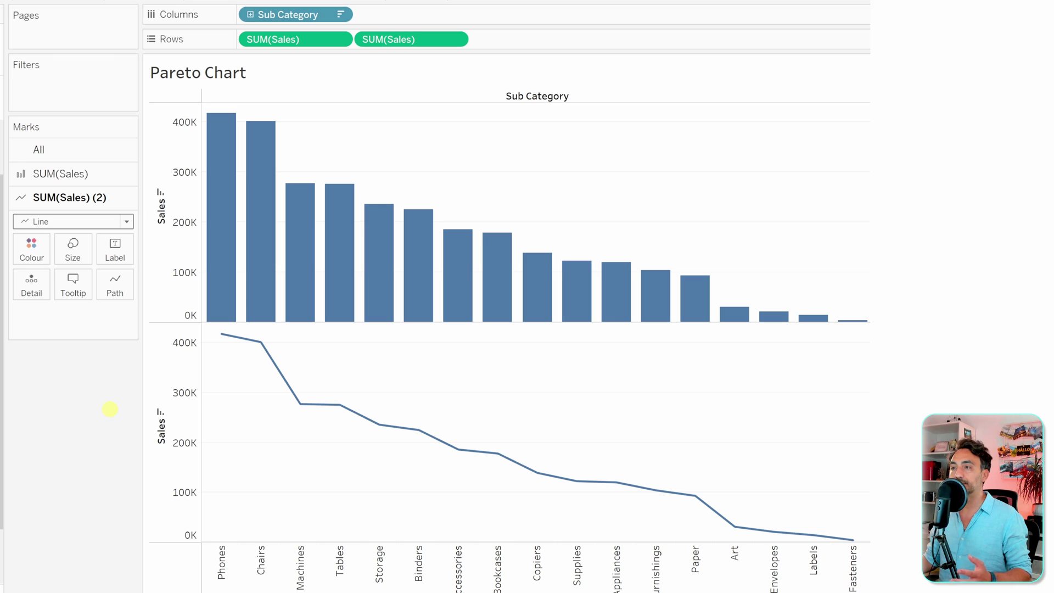
pyautogui.click(31, 249)
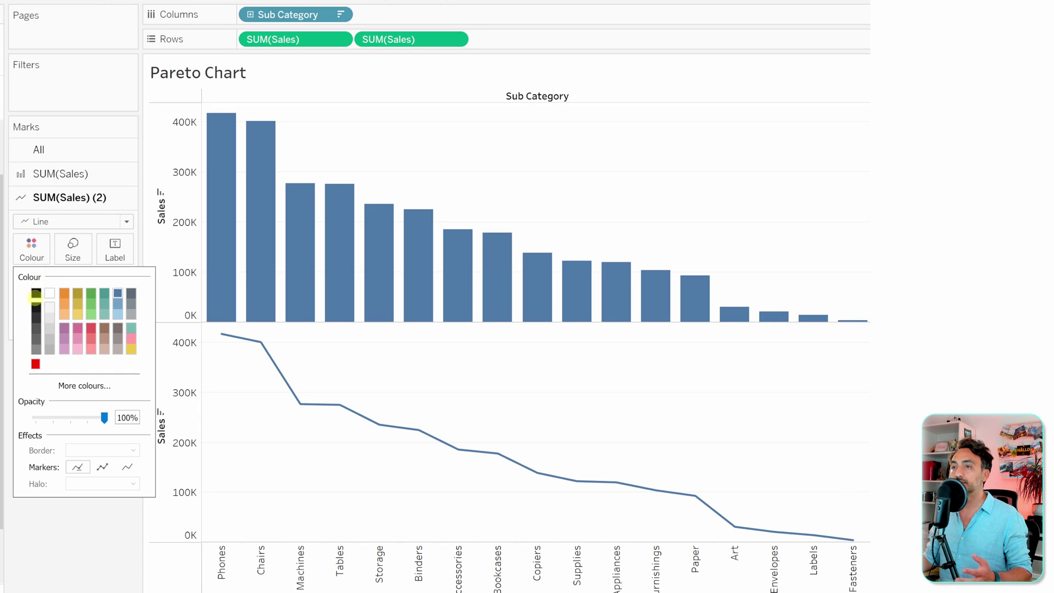
pyautogui.click(65, 293)
pyautogui.click(75, 516)
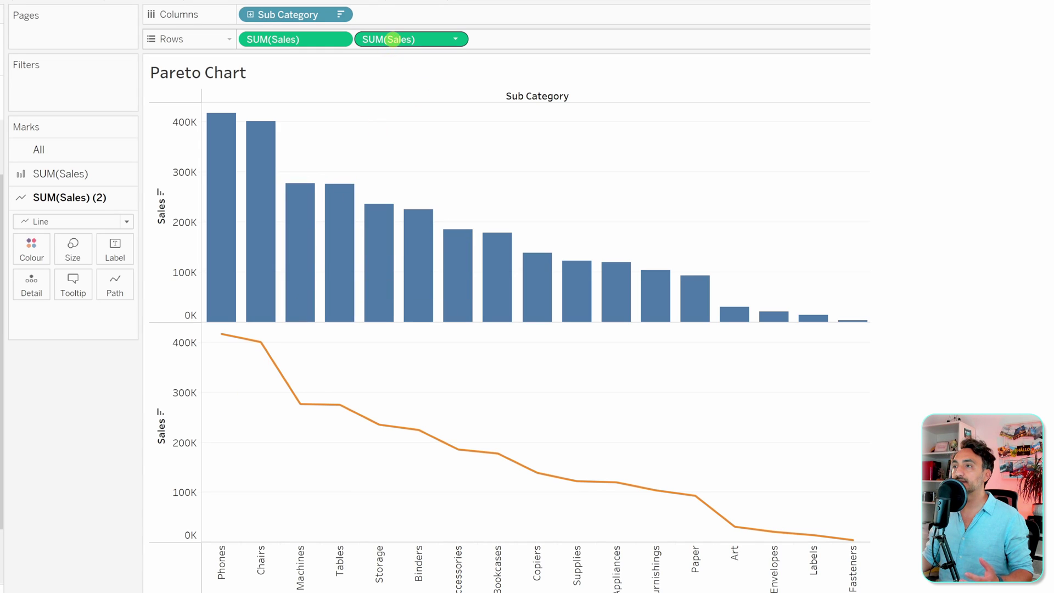
# Step: Combine both Sales measures on a dual axis and set the first back to Bar
pyautogui.rightClick(392, 39)
pyautogui.click(453, 306)
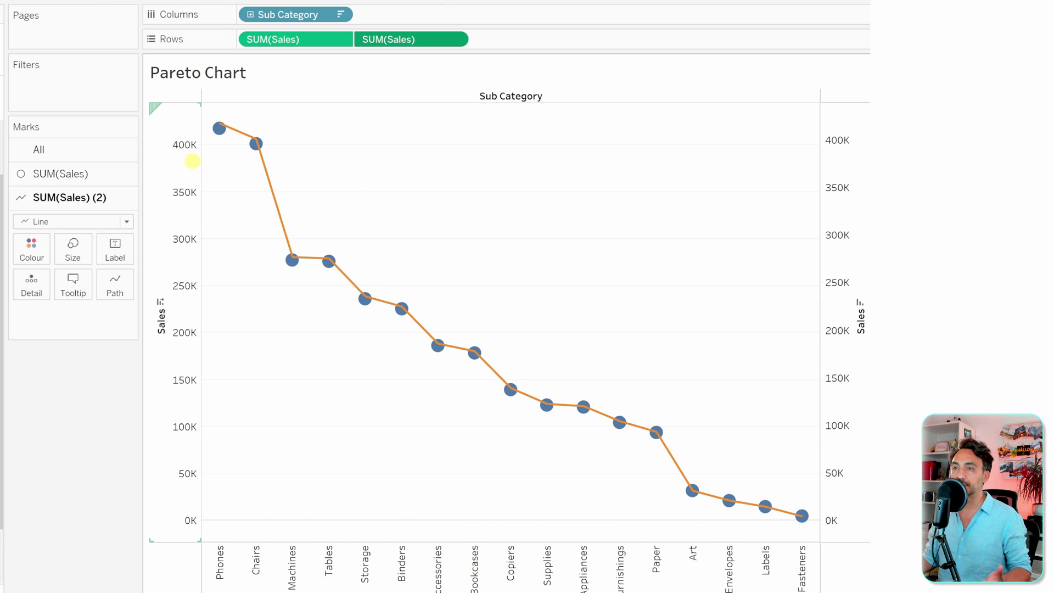
pyautogui.click(104, 173)
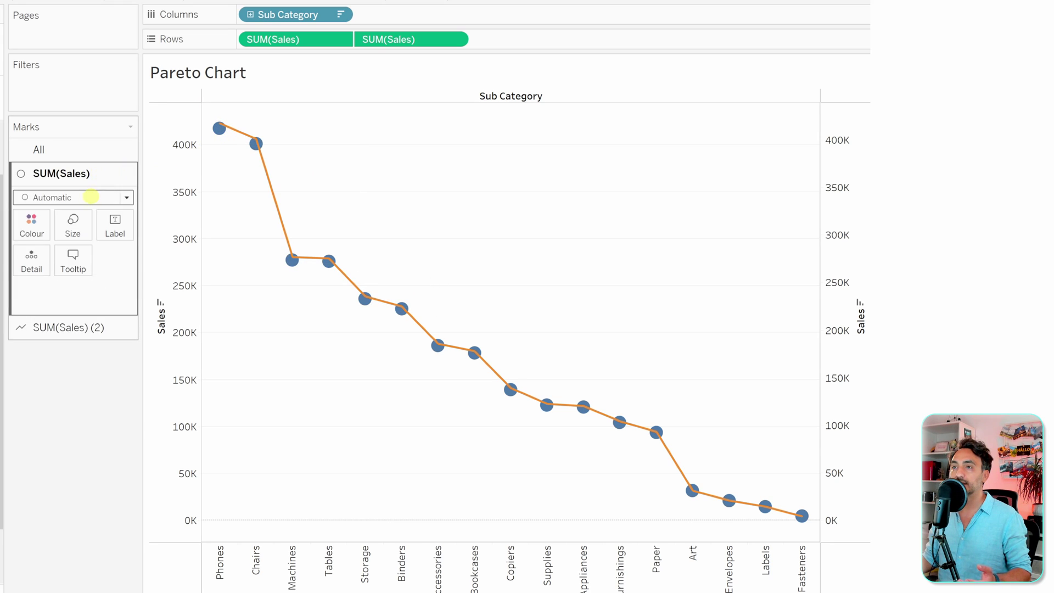
pyautogui.click(88, 197)
pyautogui.click(78, 230)
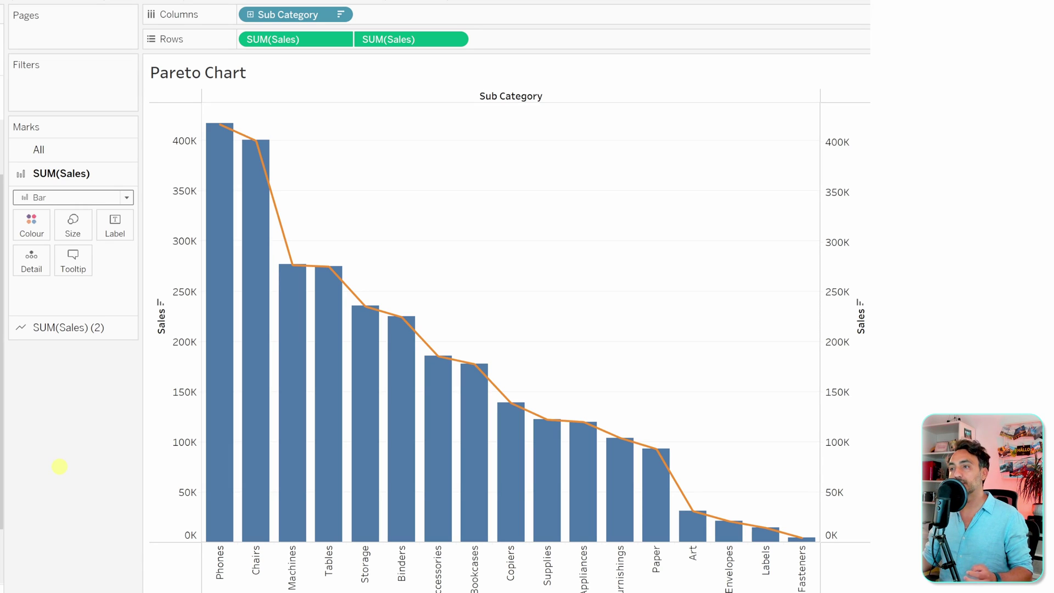
pyautogui.moveTo(349, 319)
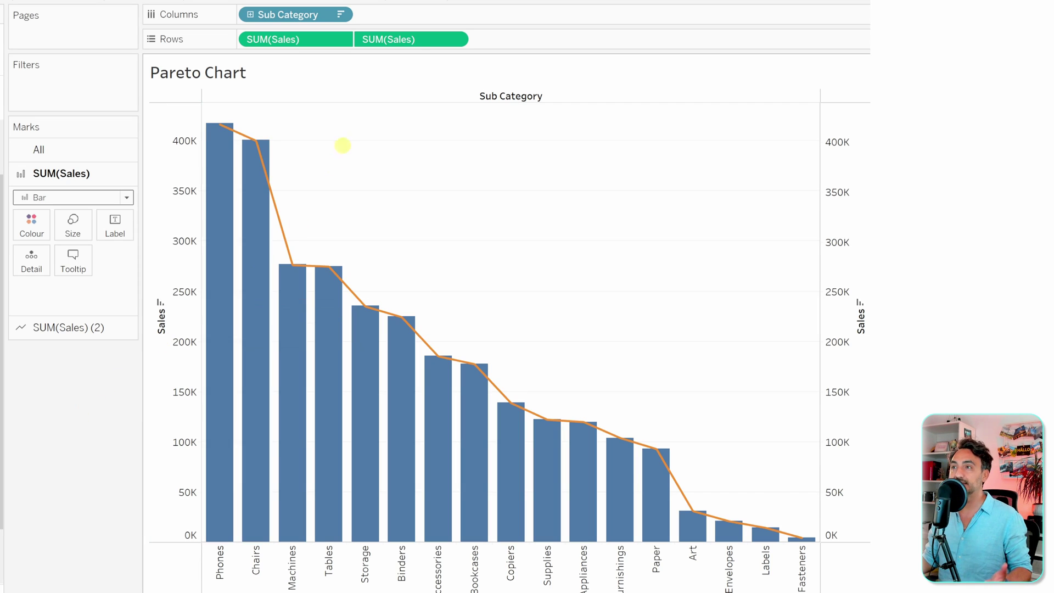
# Step: Make the orange line a Running Total of sales with secondary calculation Percent of Total
pyautogui.rightClick(380, 39)
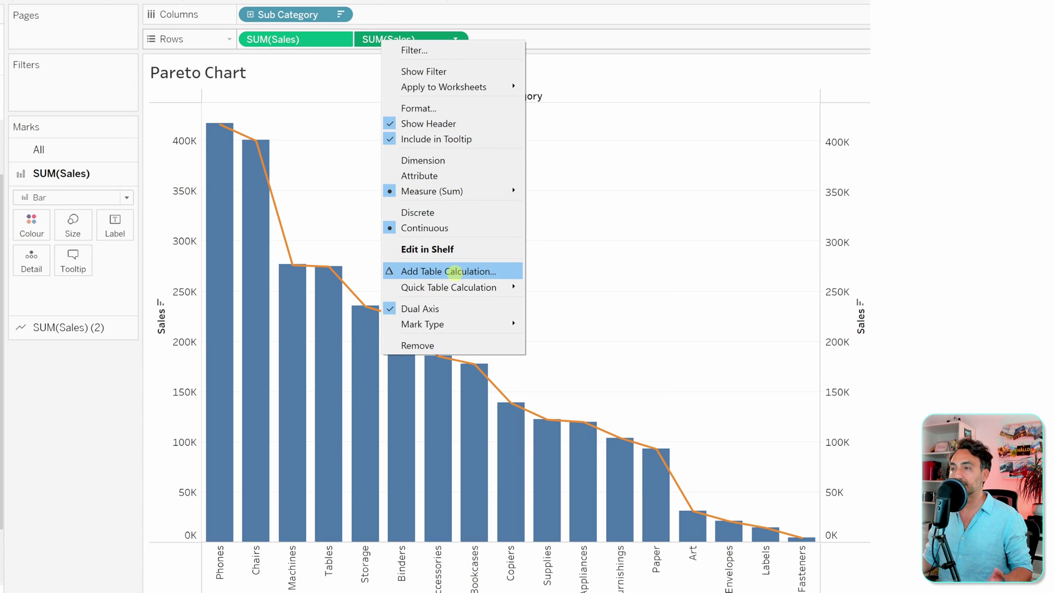
pyautogui.click(453, 273)
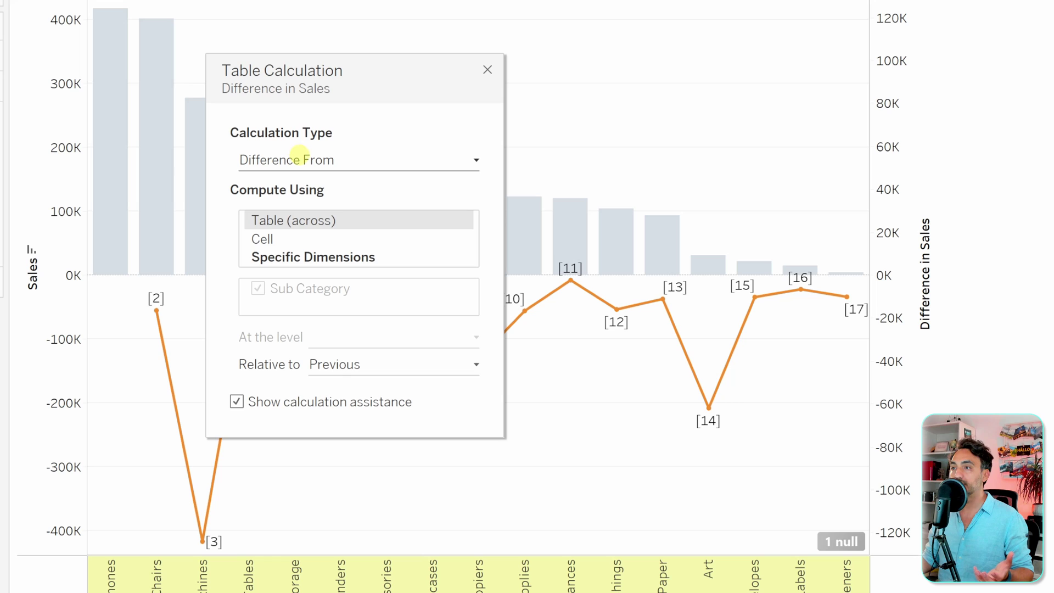
pyautogui.click(299, 160)
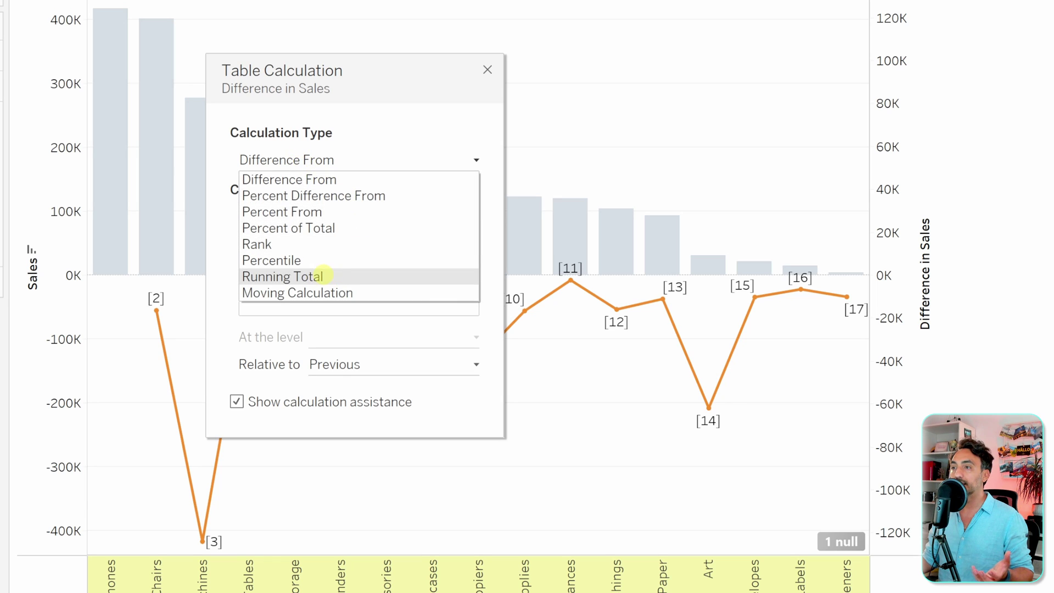
pyautogui.click(330, 276)
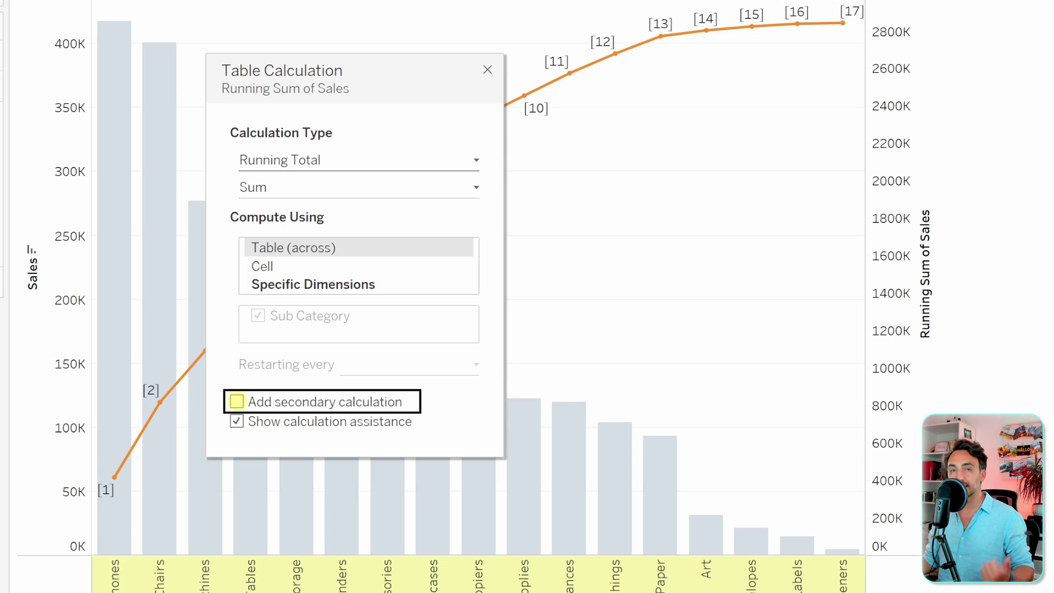
pyautogui.click(237, 401)
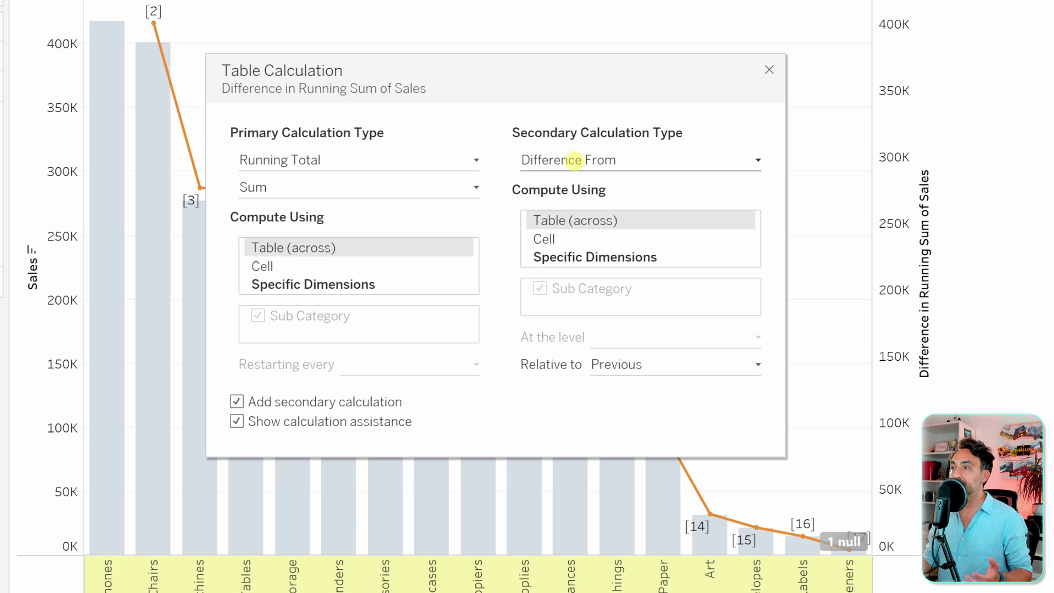
pyautogui.click(573, 161)
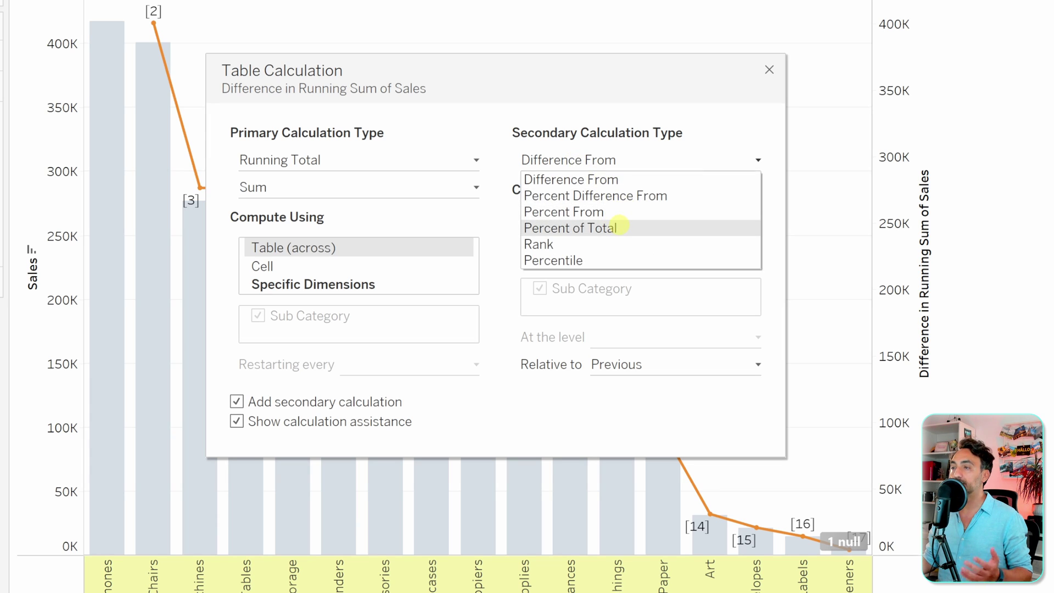
pyautogui.click(619, 227)
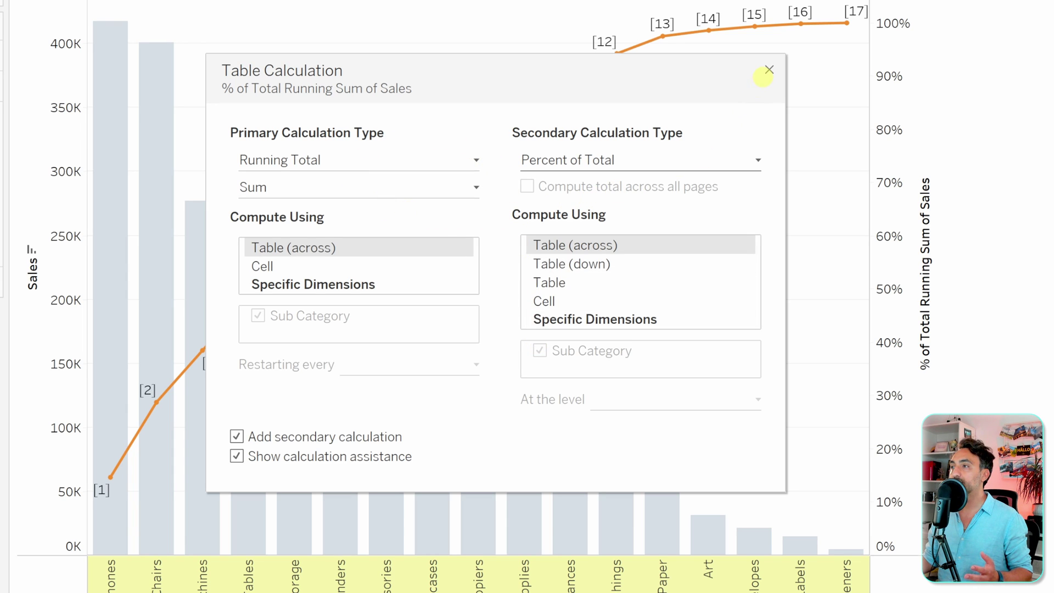
pyautogui.click(768, 71)
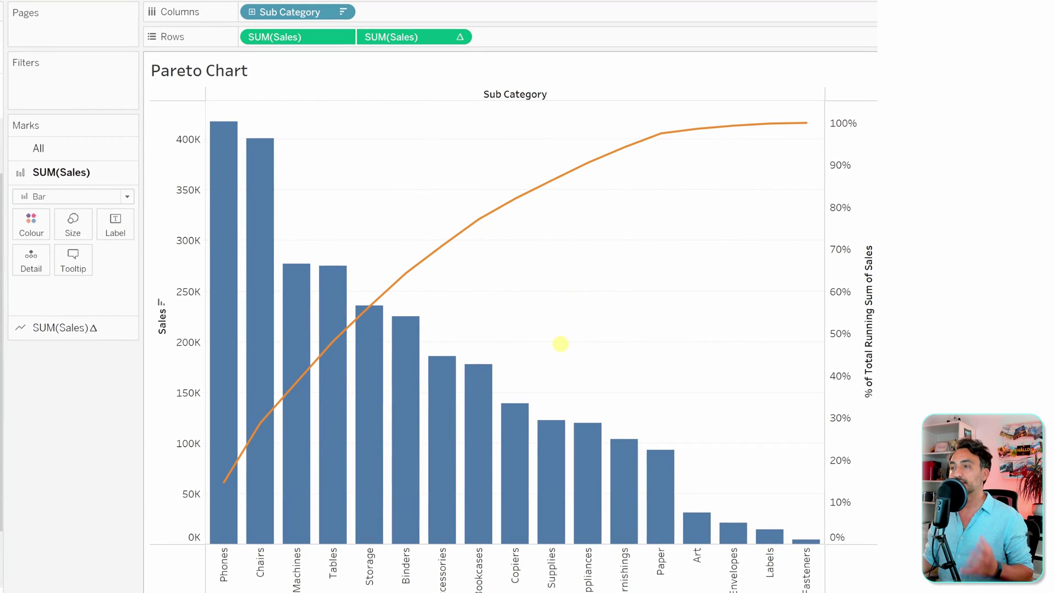
pyautogui.click(82, 327)
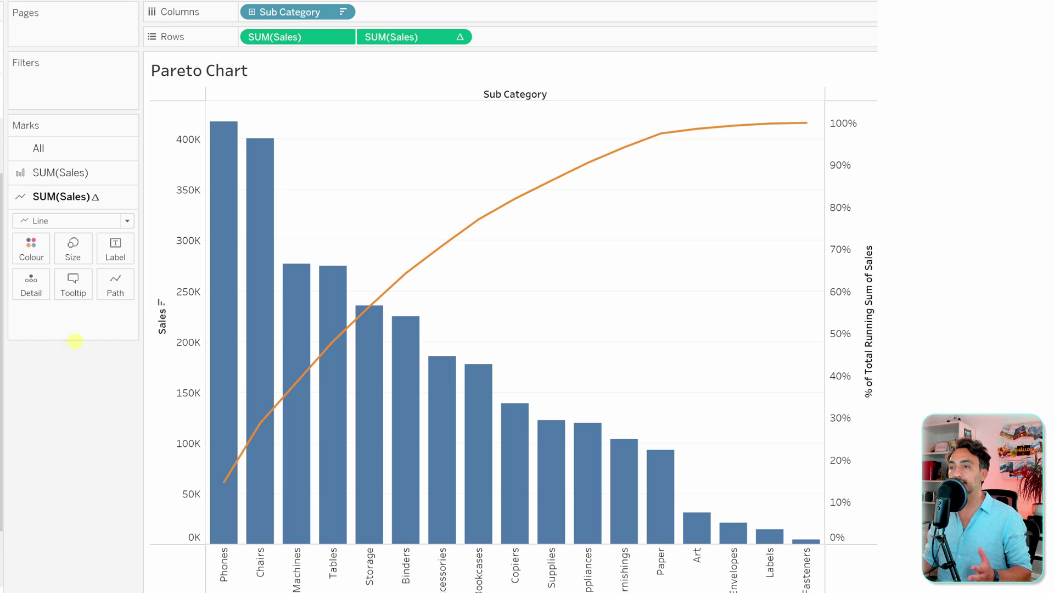
pyautogui.click(116, 248)
pyautogui.click(142, 282)
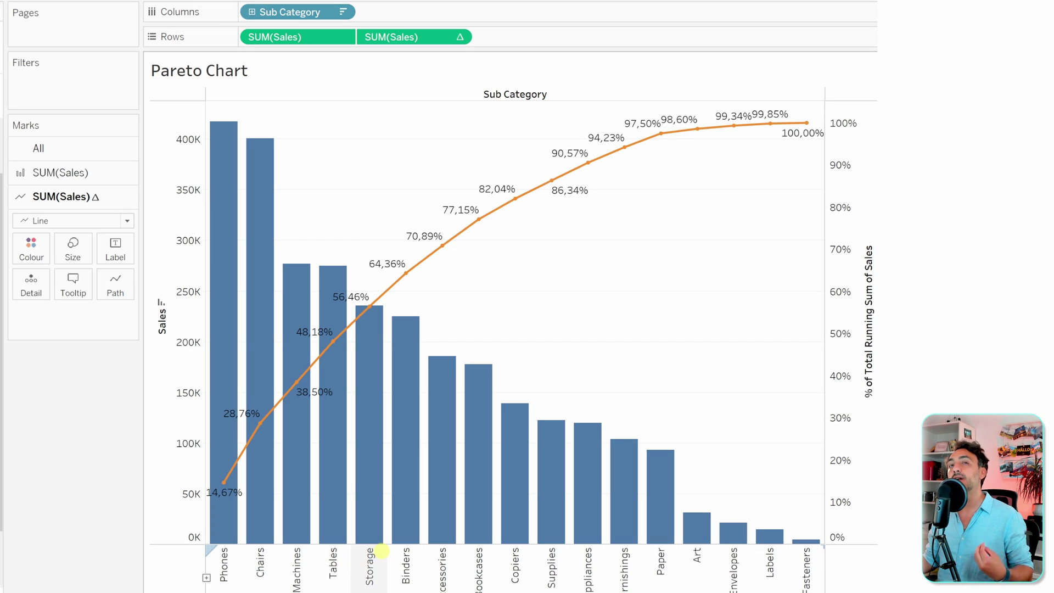
pyautogui.moveTo(511, 204)
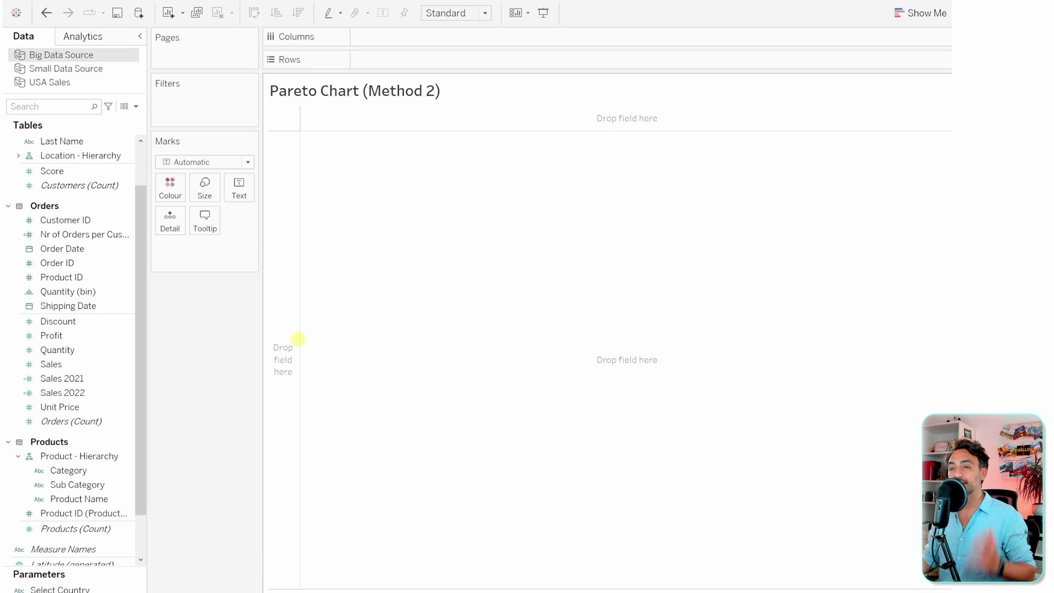
# Step: Plot SUM(Sales) on Rows against Count (Distinct) of Product Name on Columns, adding all members
pyautogui.click(122, 406)
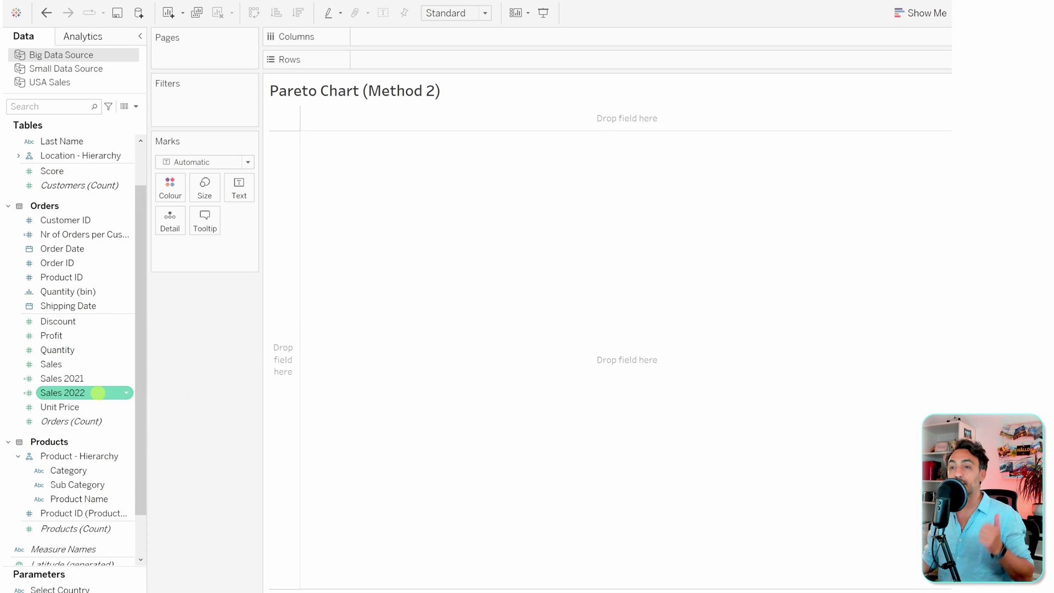
pyautogui.moveTo(66, 364); pyautogui.dragTo(410, 62)
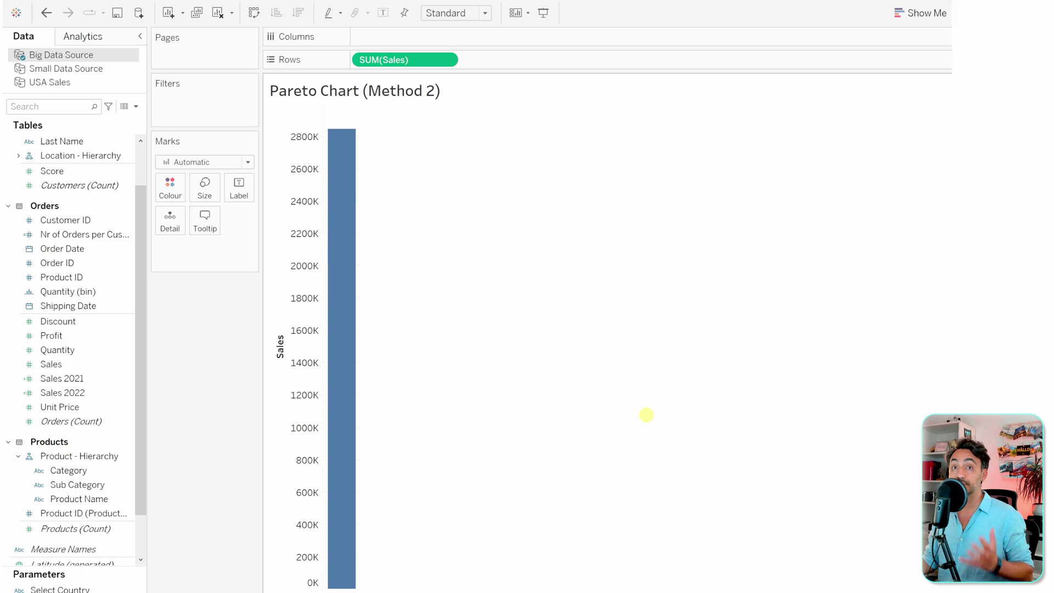
pyautogui.click(80, 499)
pyautogui.moveTo(80, 498); pyautogui.dragTo(382, 41)
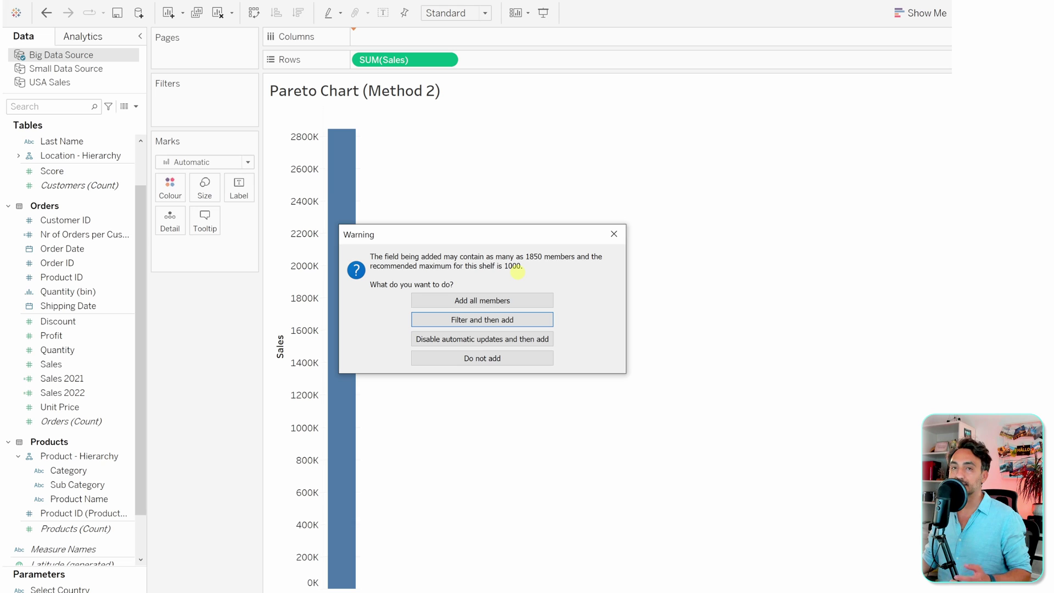
pyautogui.click(495, 301)
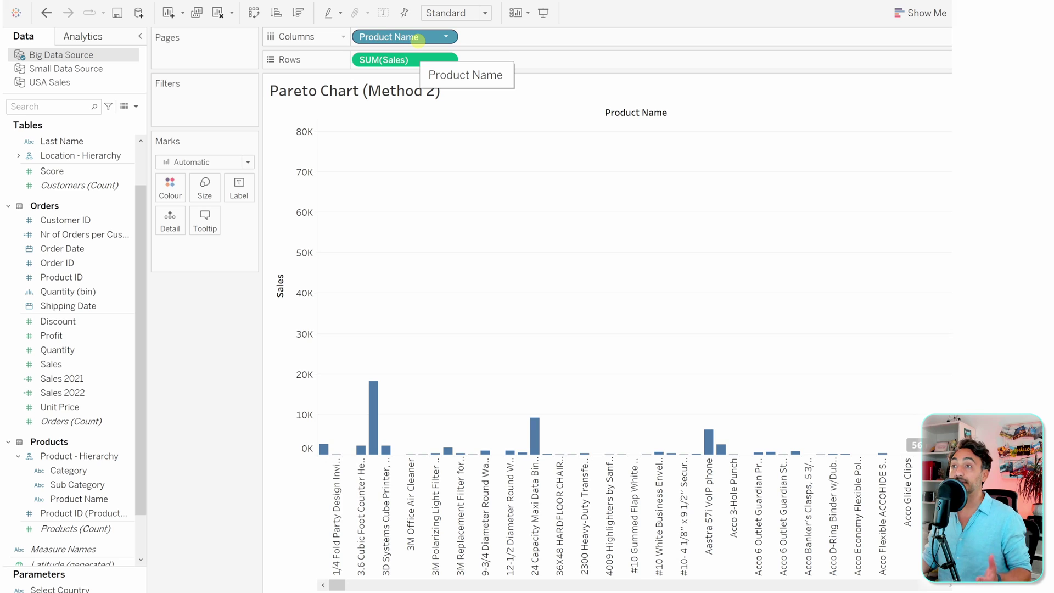
pyautogui.rightClick(400, 37)
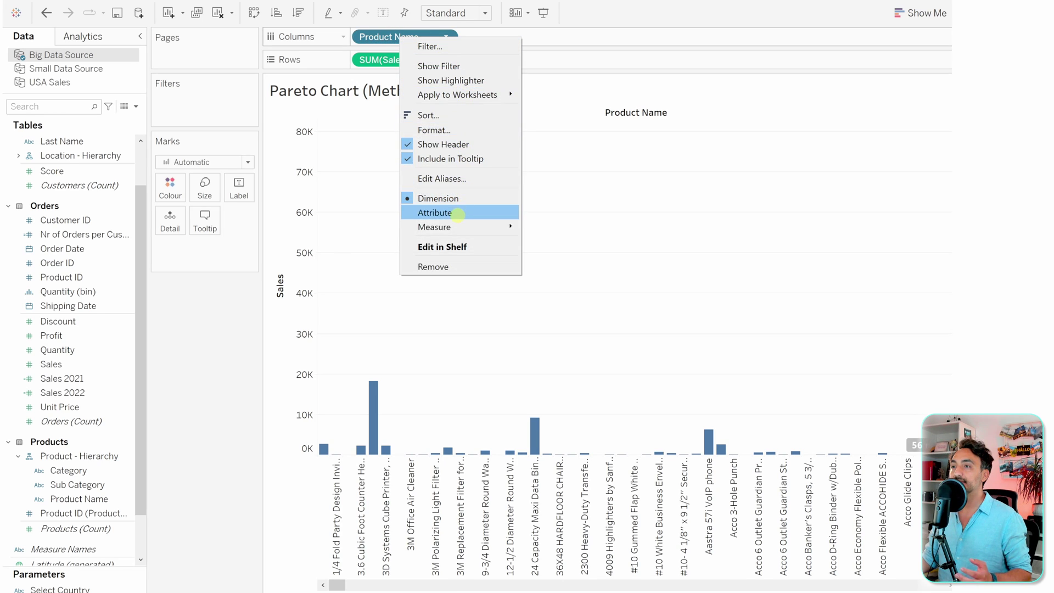
pyautogui.moveTo(460, 222)
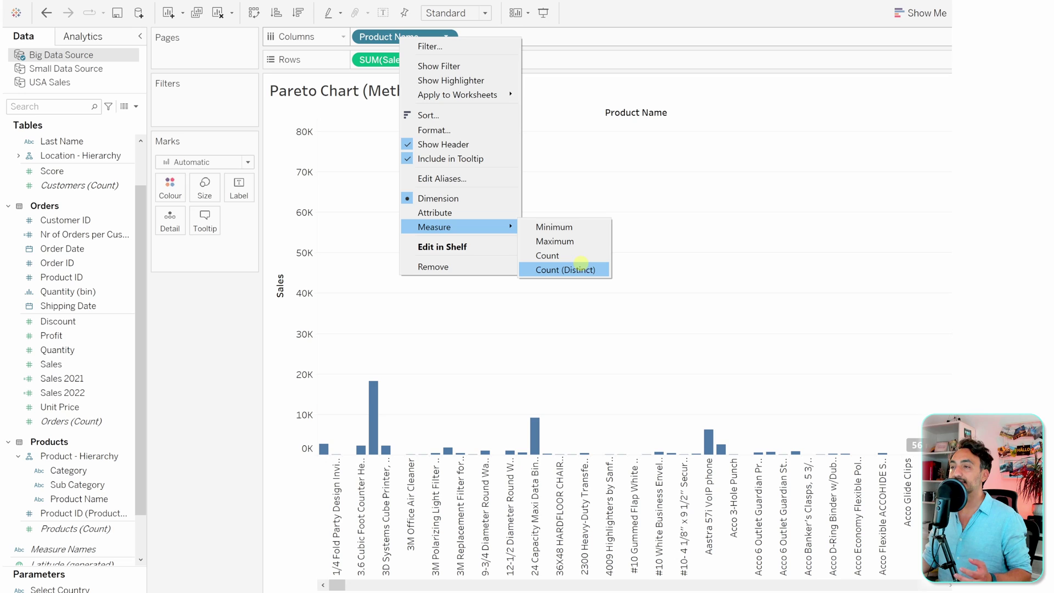
pyautogui.click(585, 268)
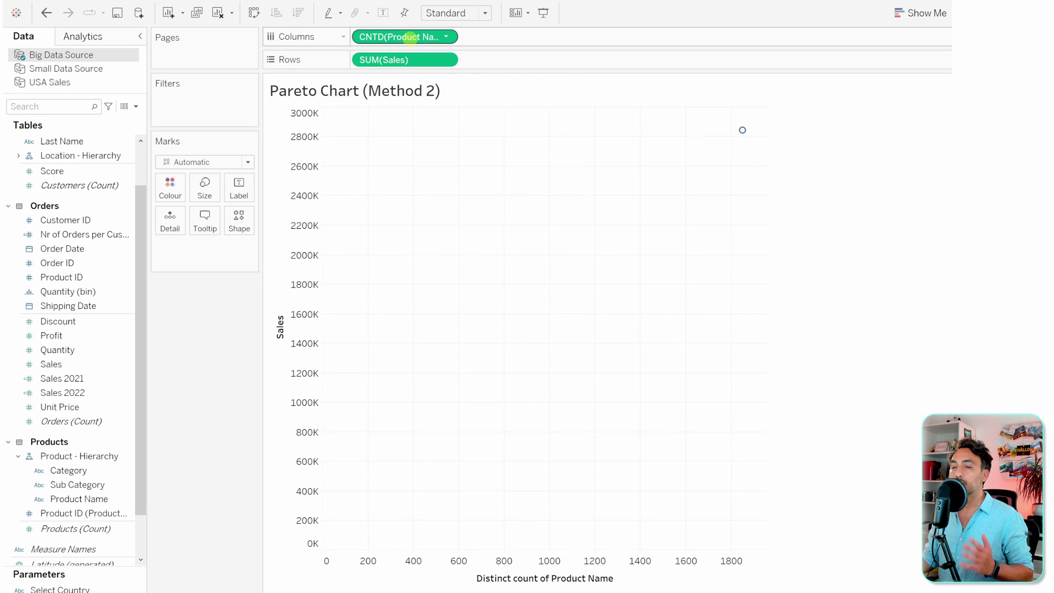
# Step: Put Product Name on Detail for one point per product and fit to Entire View
pyautogui.click(128, 365)
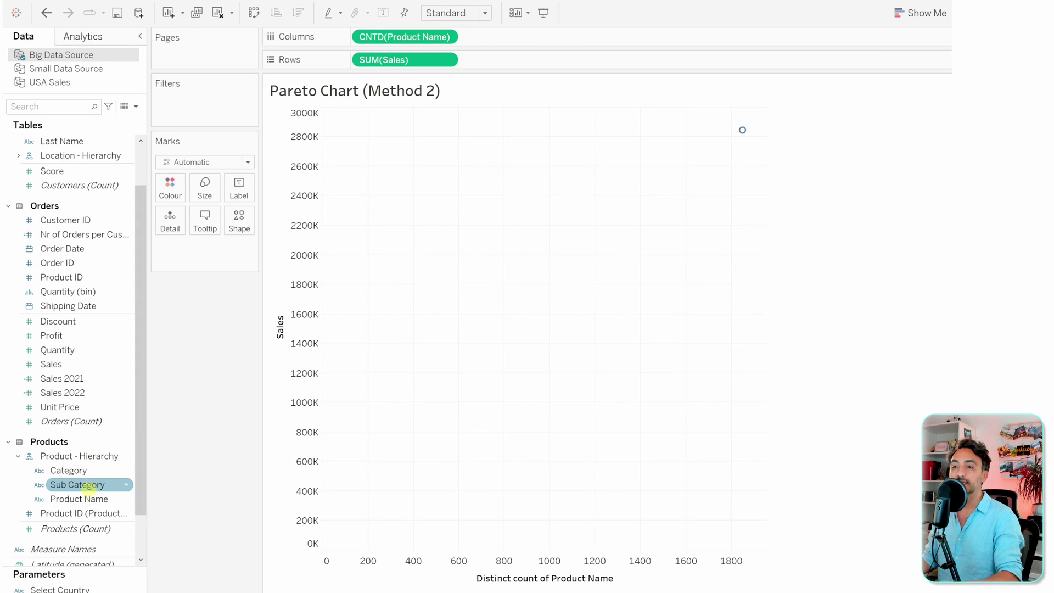
pyautogui.moveTo(83, 498); pyautogui.dragTo(170, 218)
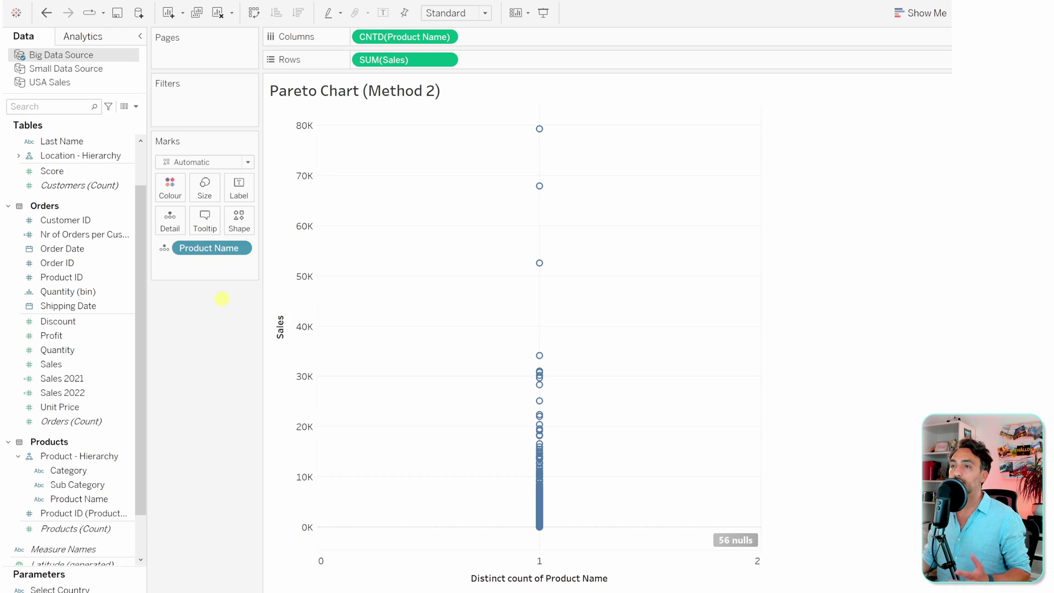
pyautogui.click(454, 12)
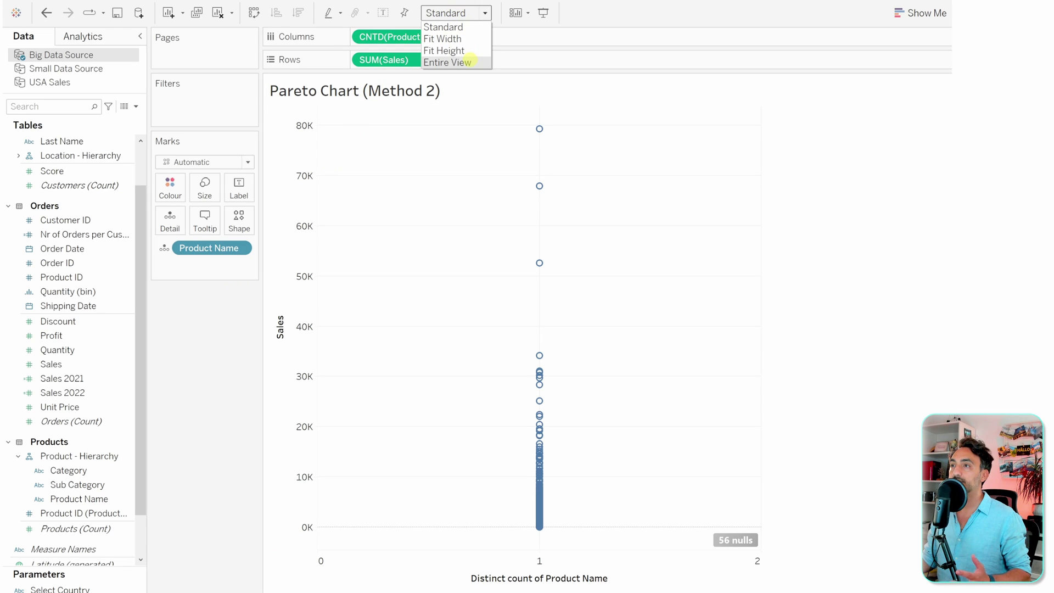
pyautogui.click(448, 62)
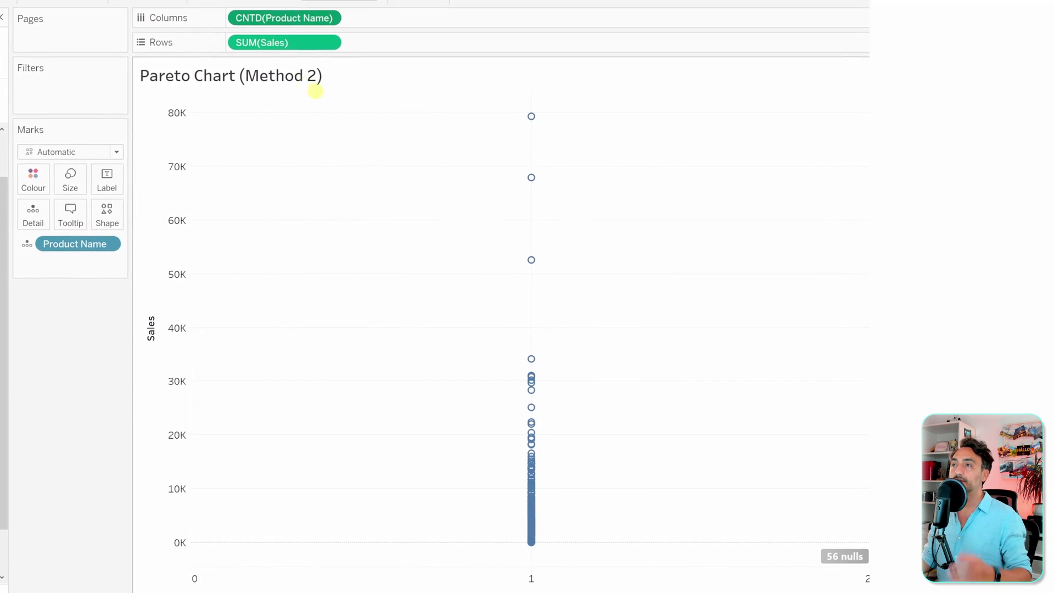
# Step: Make CNTD(Product Name) a Running Total with Percent of Total, both computed along Product Name
pyautogui.rightClick(274, 19)
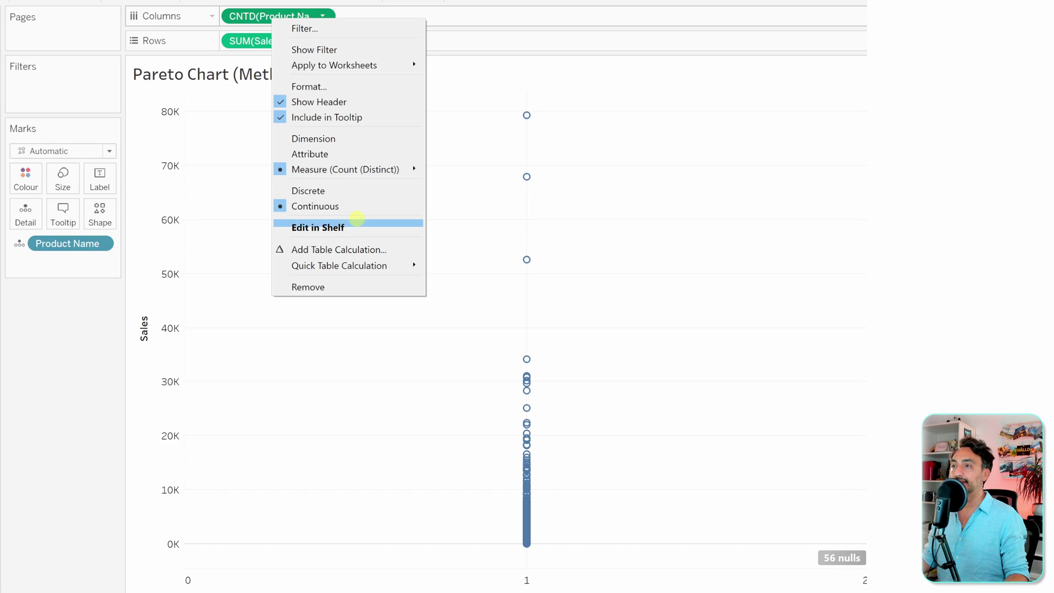
pyautogui.click(358, 248)
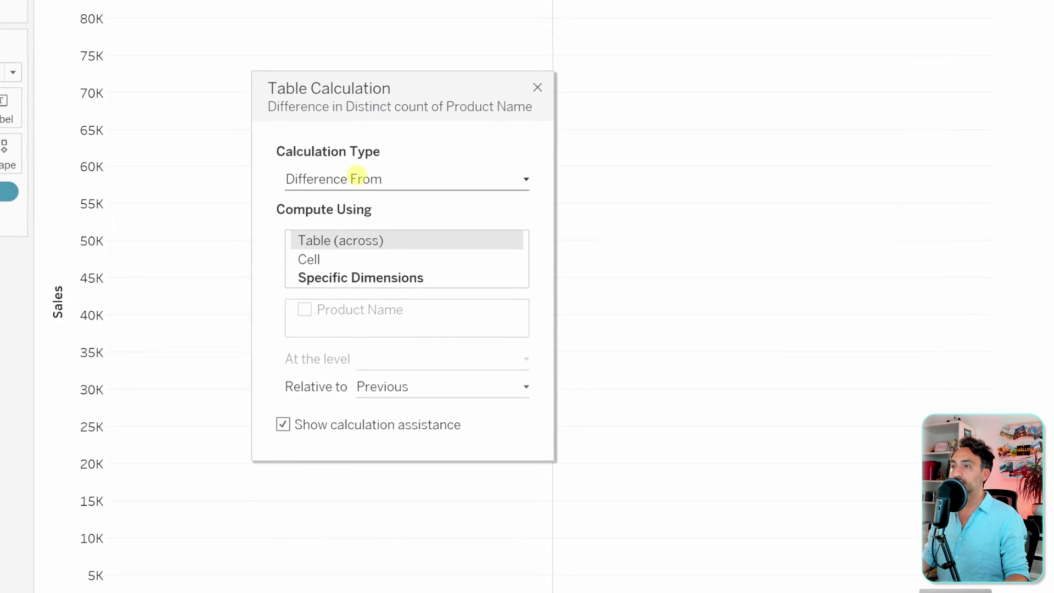
pyautogui.click(356, 174)
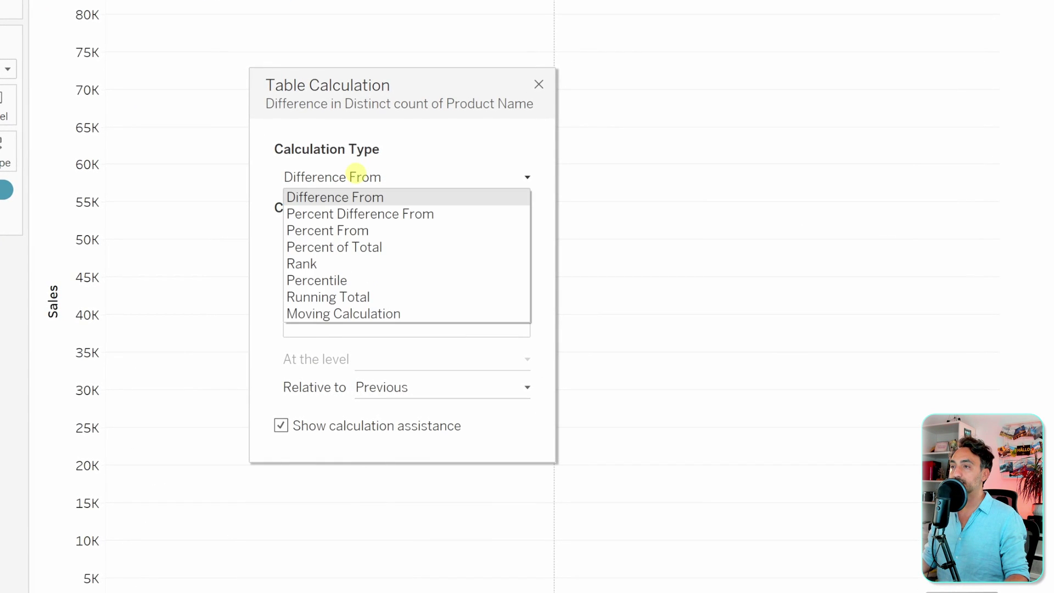
pyautogui.click(373, 295)
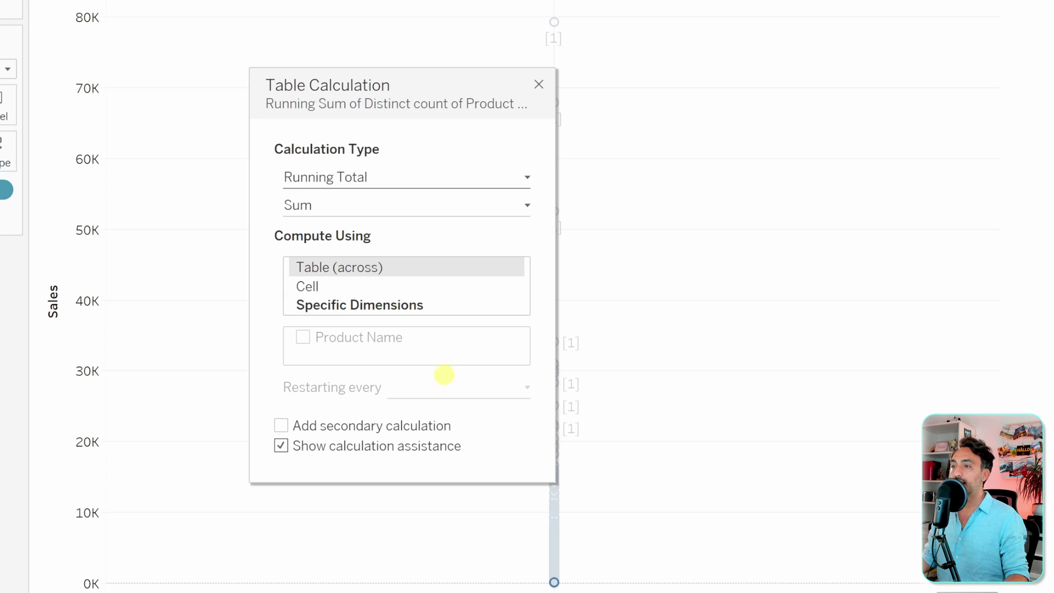
pyautogui.click(281, 425)
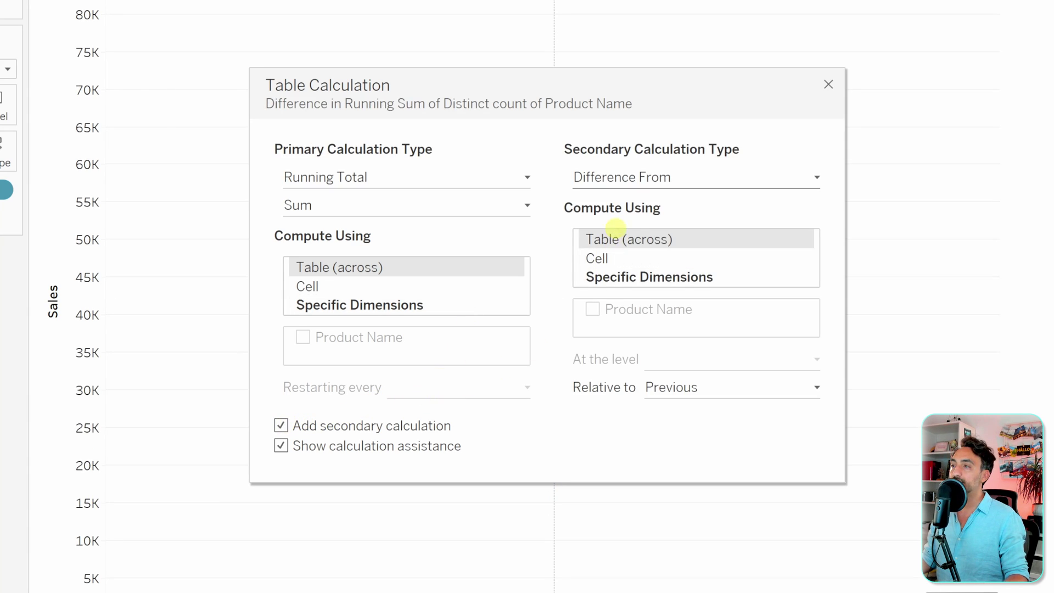
pyautogui.click(633, 177)
pyautogui.click(652, 247)
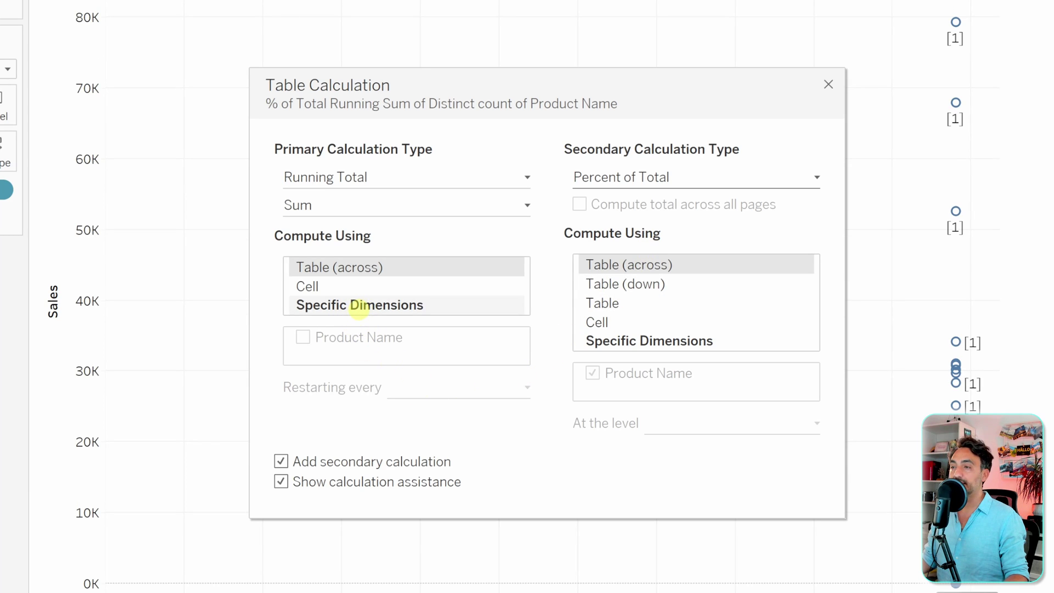
pyautogui.click(353, 306)
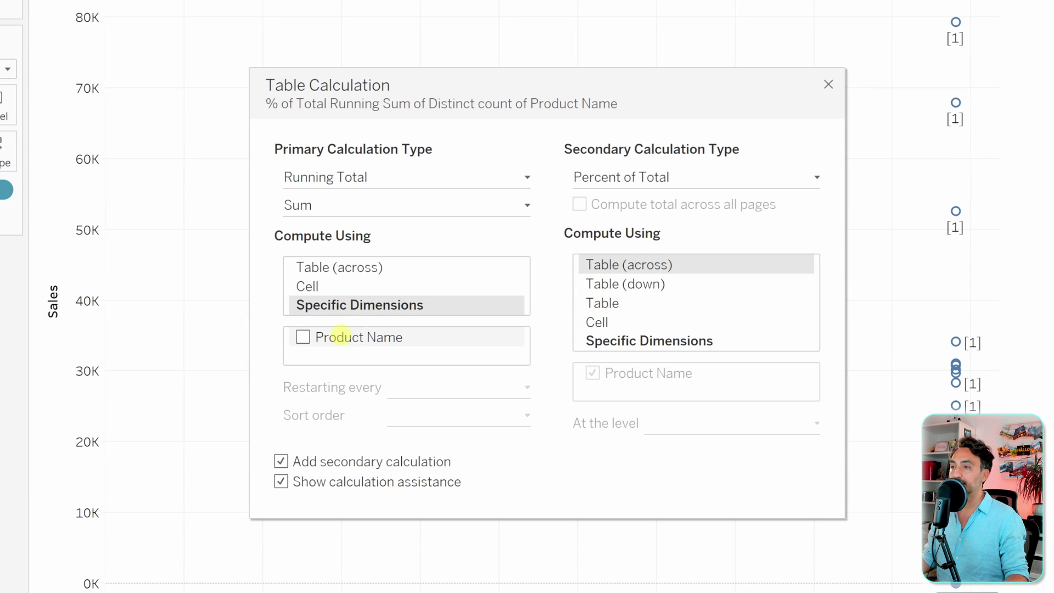
pyautogui.click(303, 337)
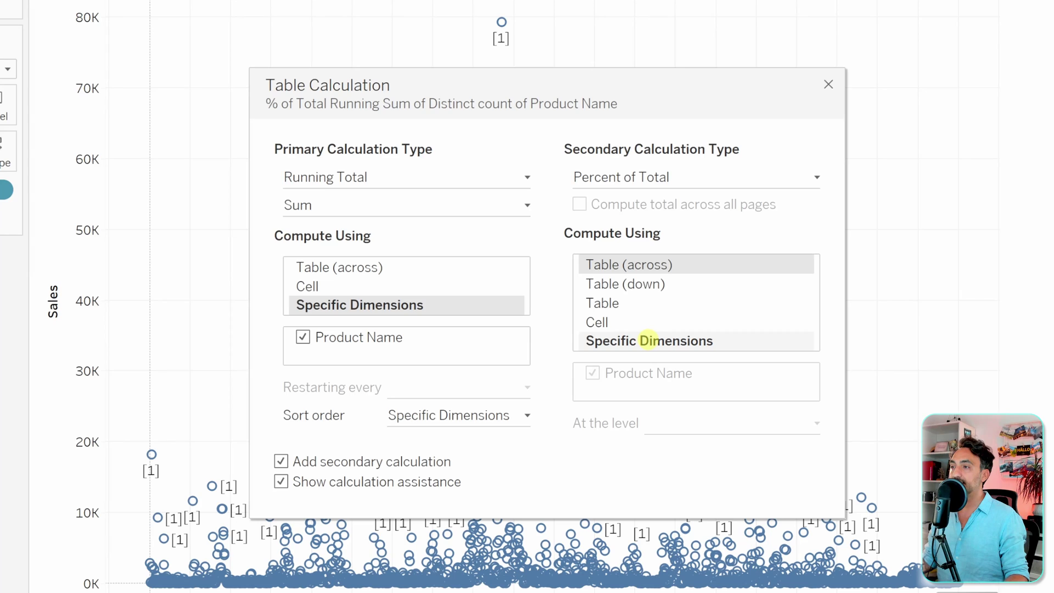
pyautogui.click(648, 341)
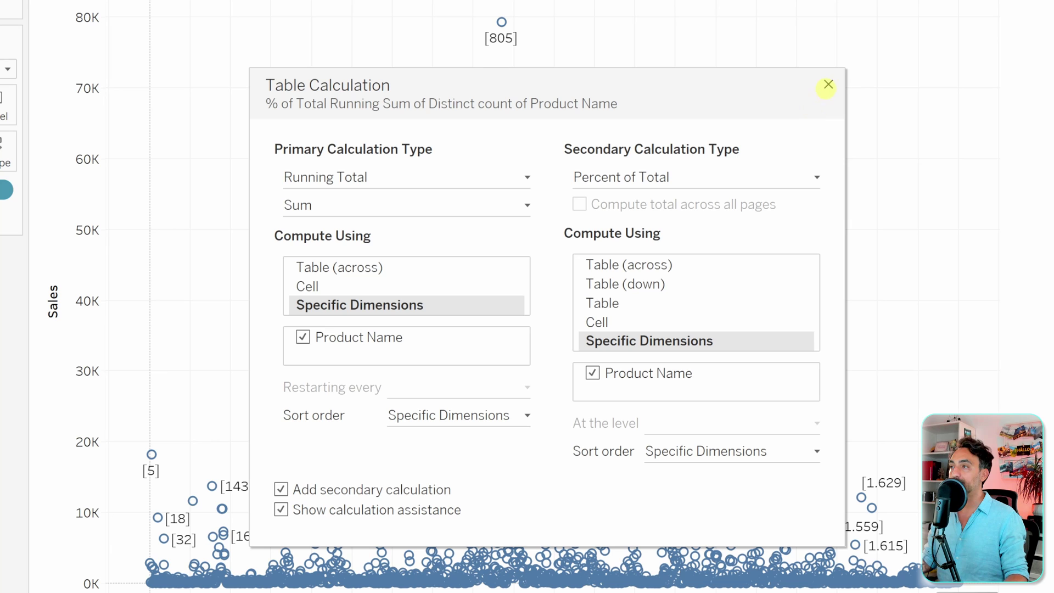
pyautogui.click(827, 85)
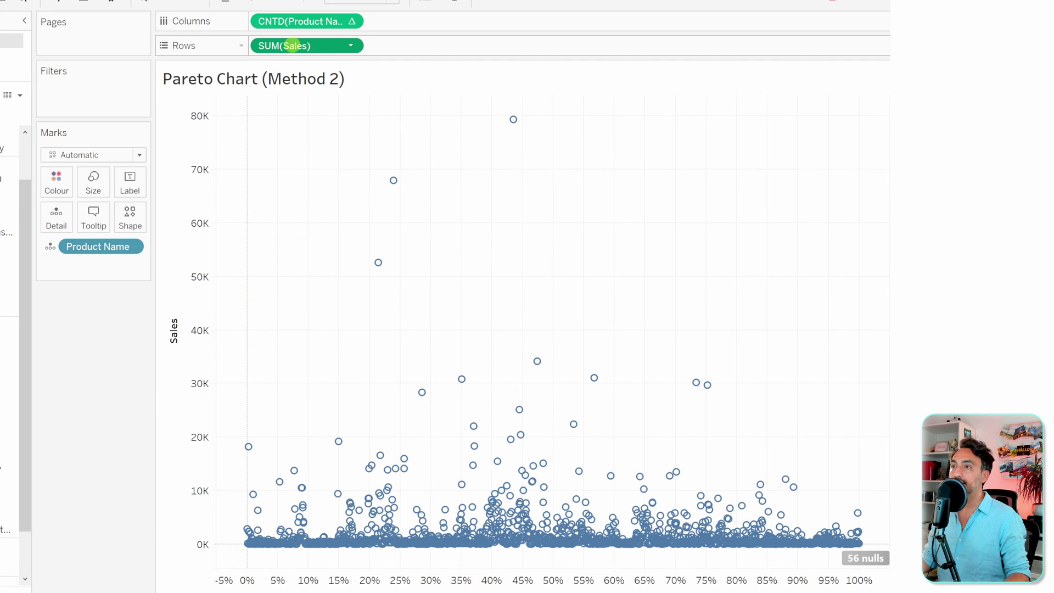
# Step: Make Sales a Running Total with Percent of Total, both computed along Product Name
pyautogui.rightClick(289, 45)
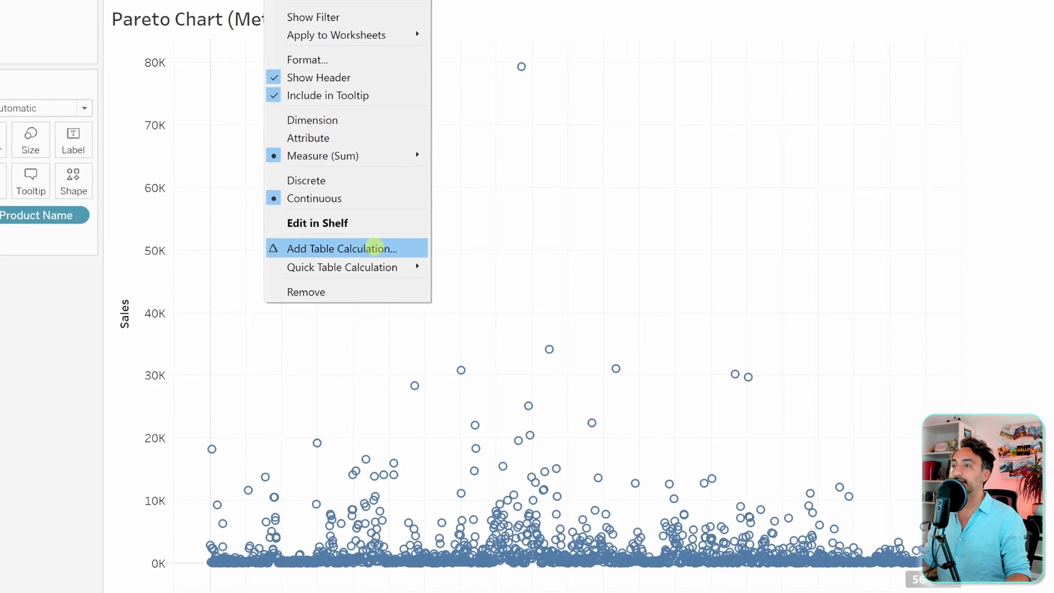
pyautogui.click(375, 275)
pyautogui.click(414, 180)
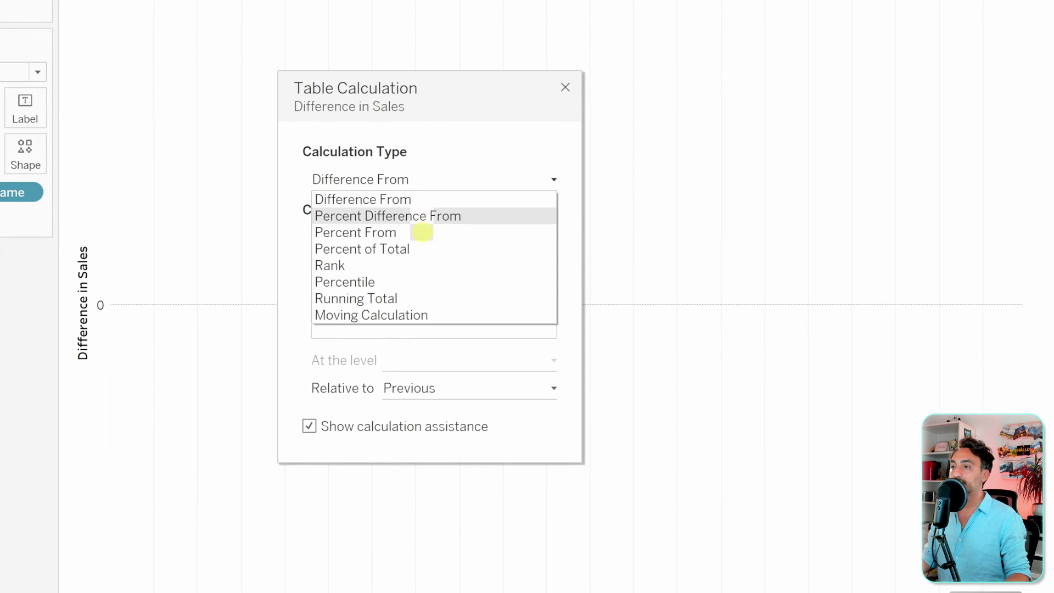
pyautogui.click(412, 296)
pyautogui.click(412, 306)
pyautogui.click(345, 336)
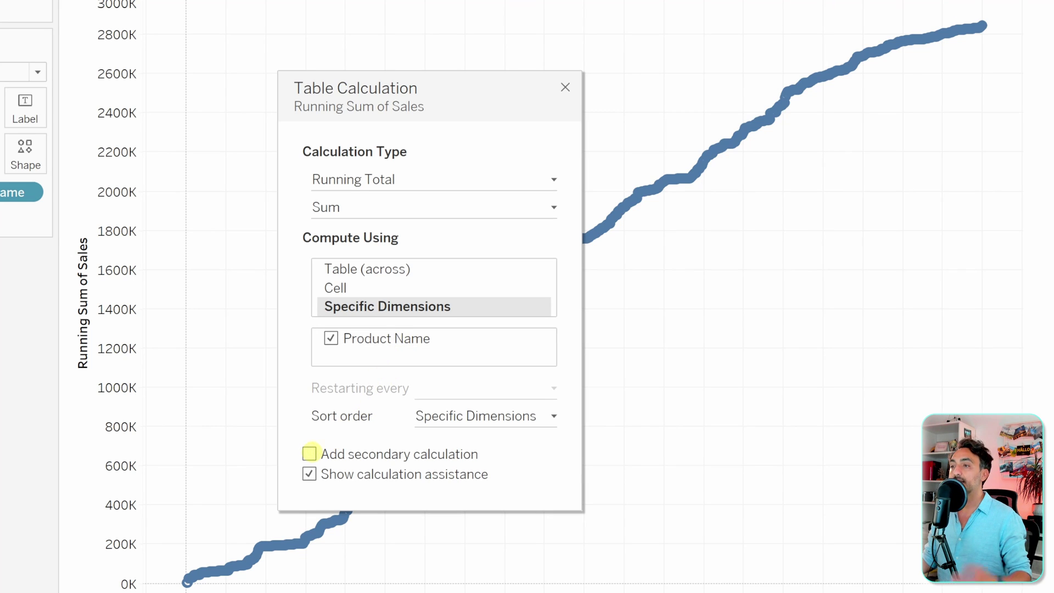
pyautogui.click(309, 453)
pyautogui.click(701, 180)
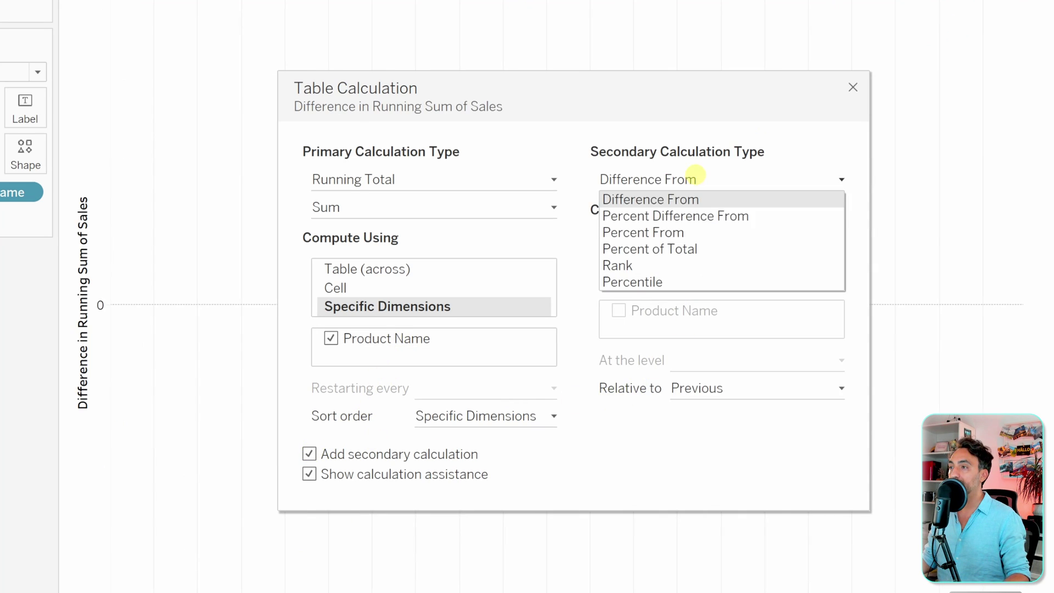
pyautogui.click(694, 247)
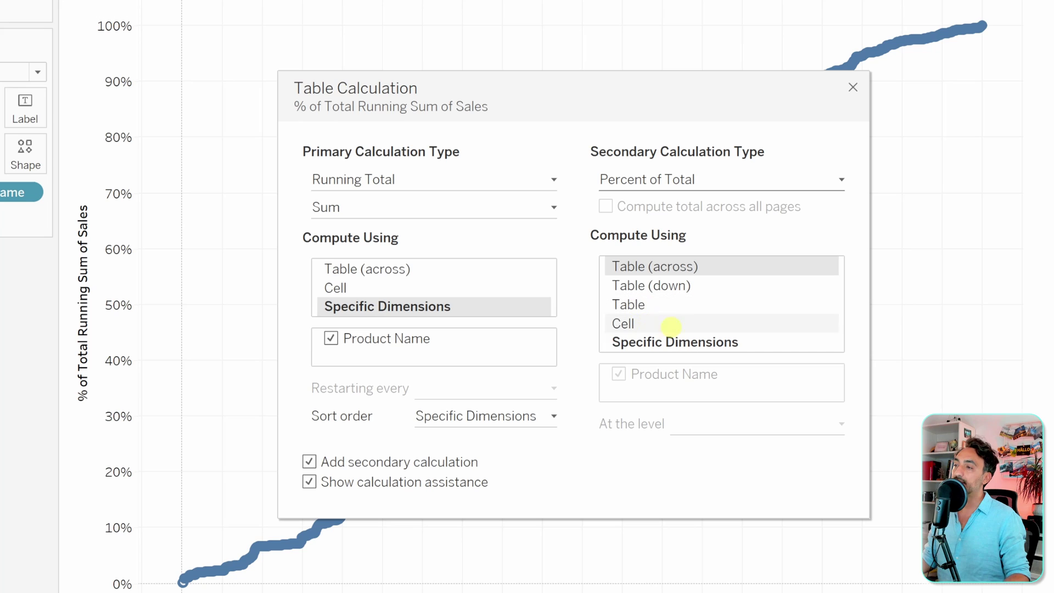
pyautogui.click(657, 337)
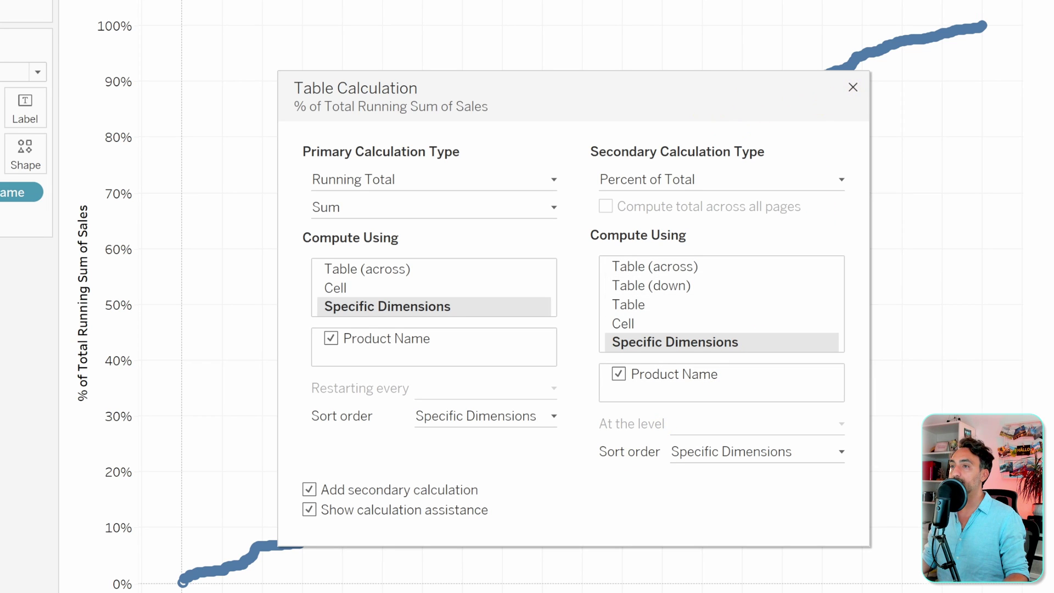
pyautogui.press('Escape')
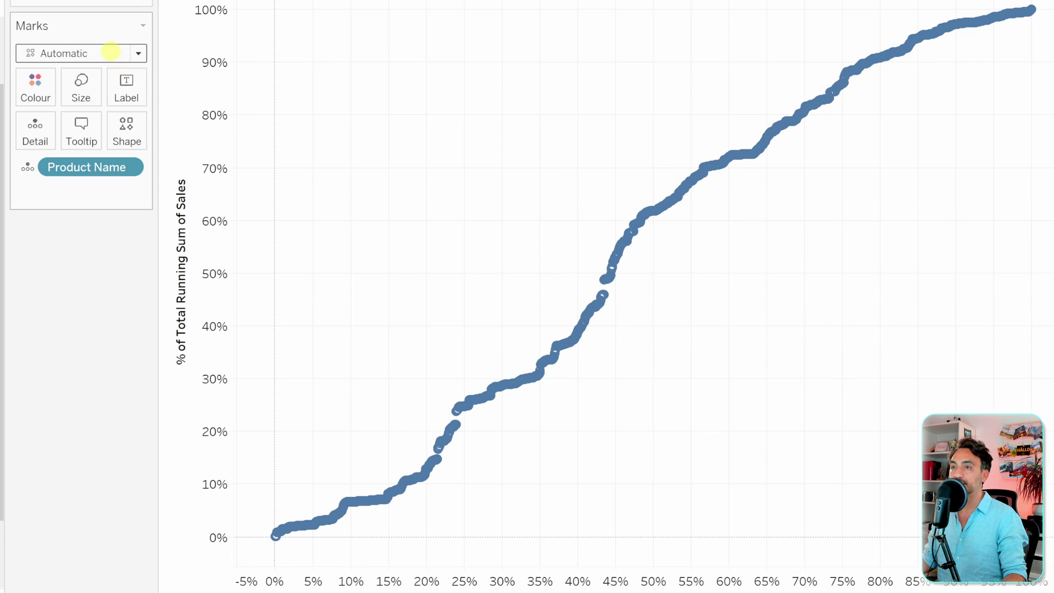
# Step: Change the Marks card mark type from Automatic to Line
pyautogui.click(111, 51)
pyautogui.click(69, 110)
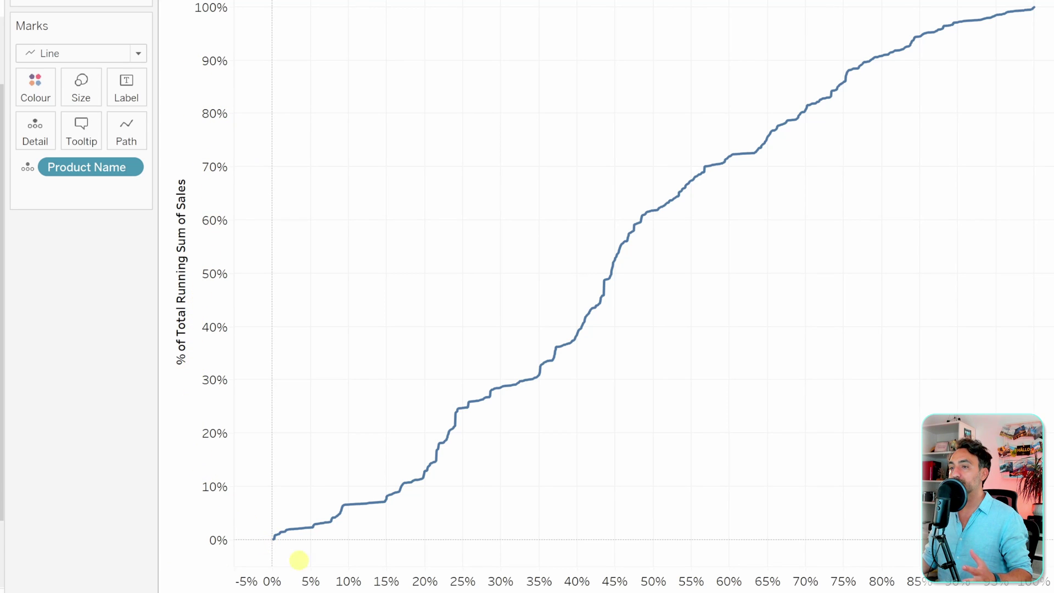
pyautogui.moveTo(585, 314)
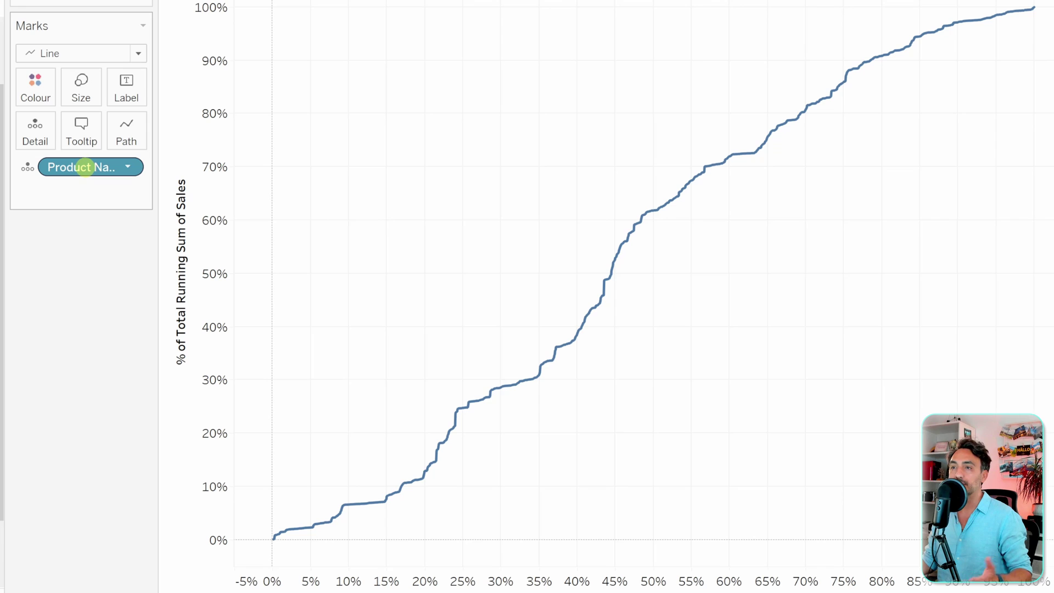
# Step: Sort Product Name by field Sales (Sum) in descending order
pyautogui.rightClick(80, 166)
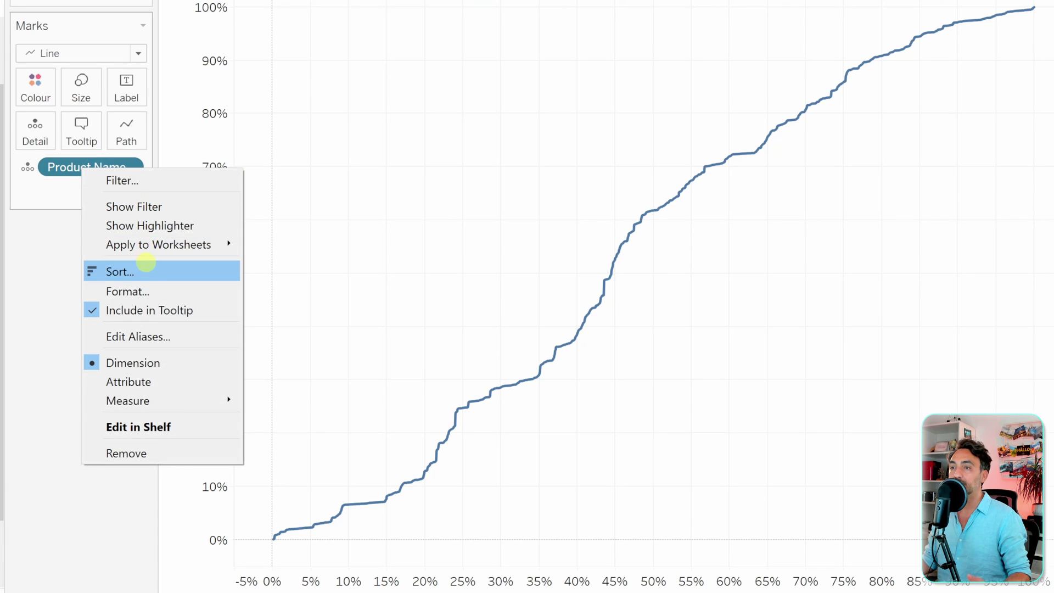
pyautogui.click(146, 266)
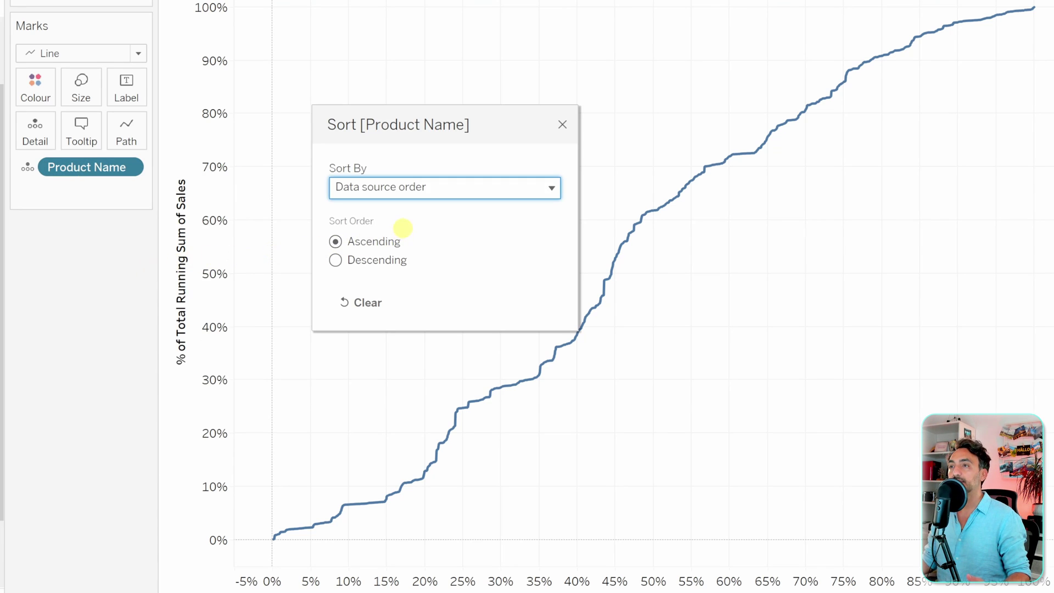
pyautogui.click(435, 185)
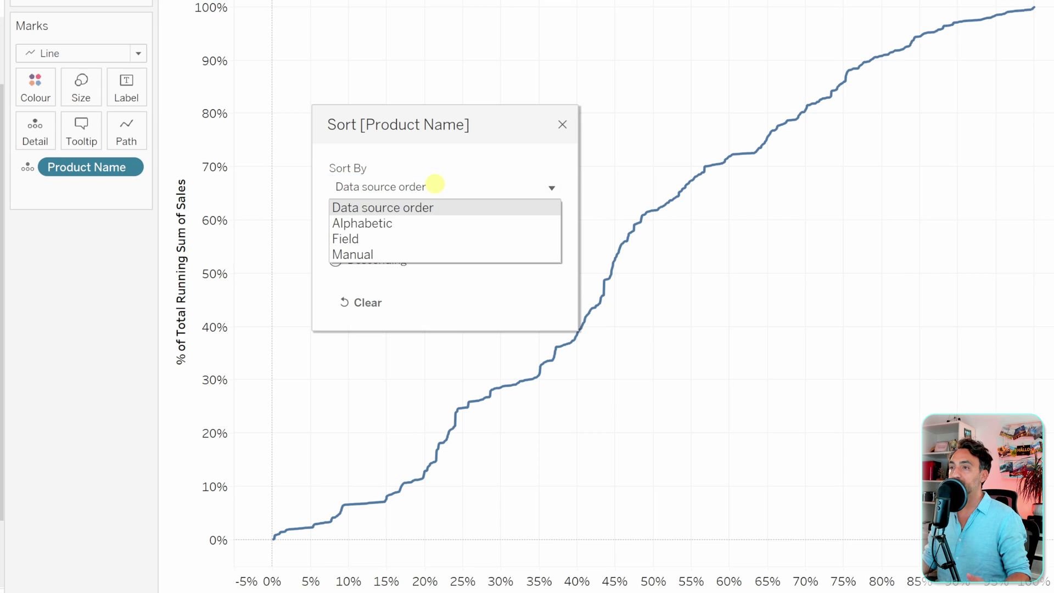
pyautogui.click(418, 239)
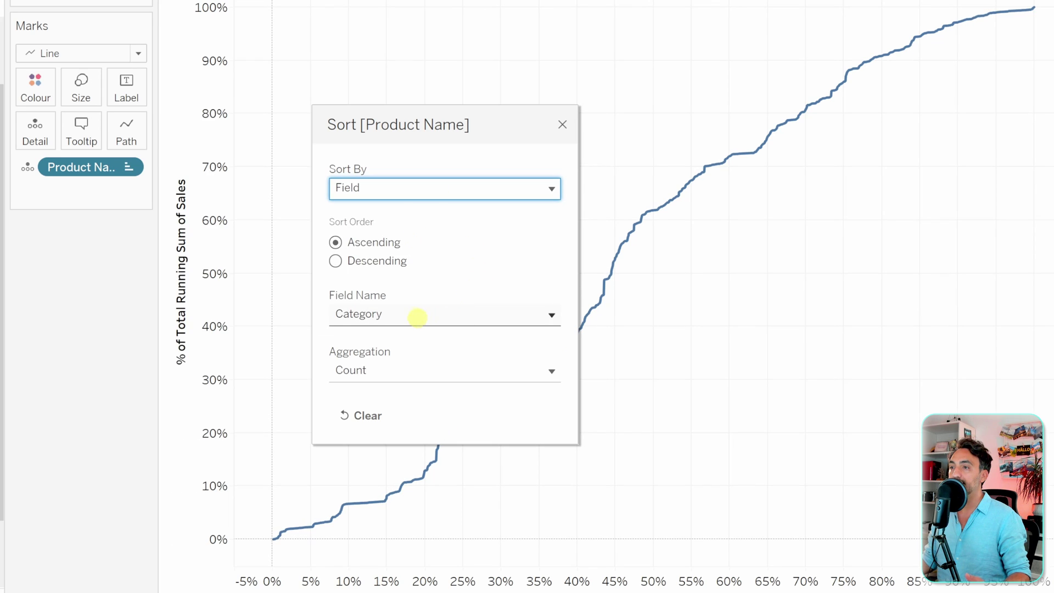
pyautogui.click(413, 315)
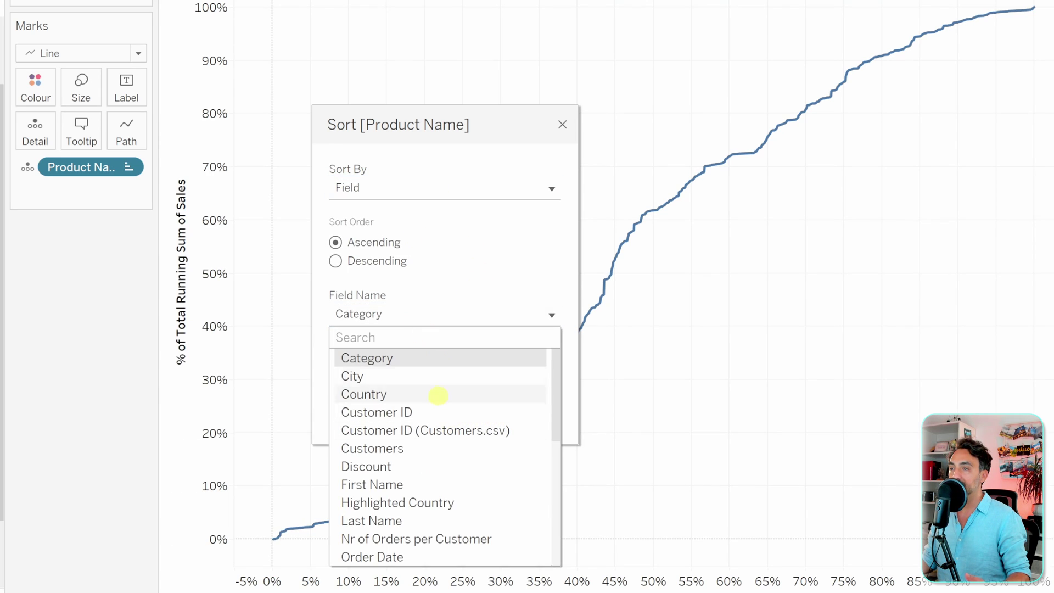
pyautogui.scroll(-3, 442, 411)
pyautogui.scroll(-2, 446, 429)
pyautogui.click(401, 463)
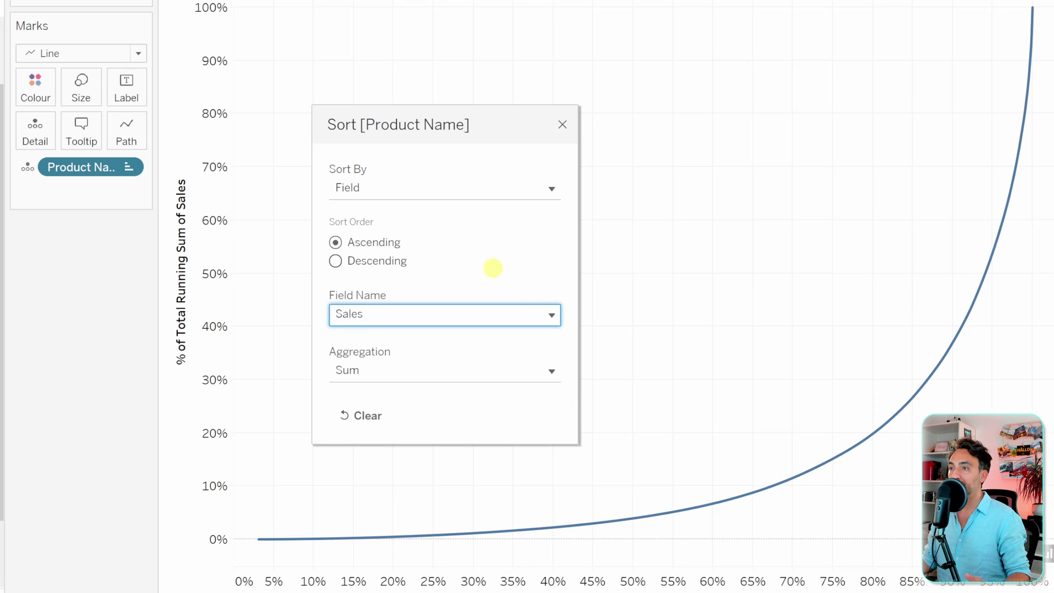
pyautogui.click(383, 260)
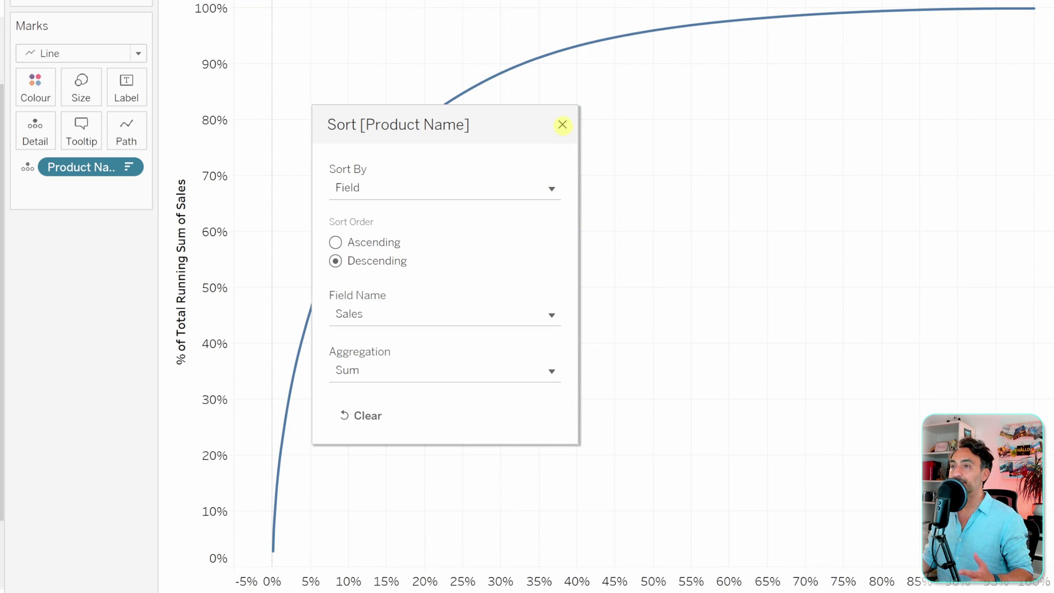
pyautogui.click(562, 124)
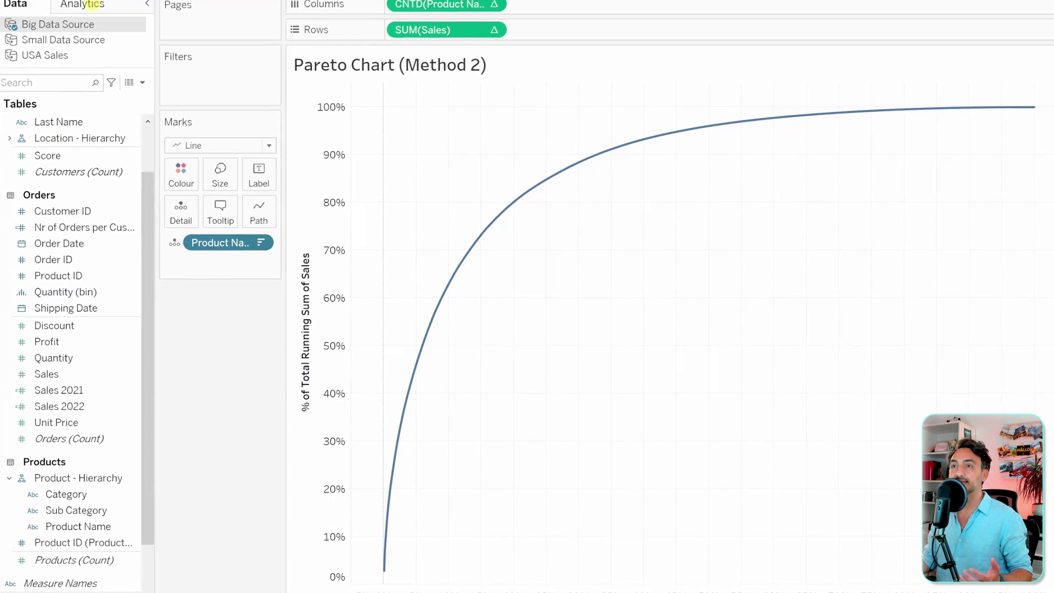
# Step: Add a Table reference line at constant 0,2 on the product-count axis, labelled 20,00%
pyautogui.click(83, 4)
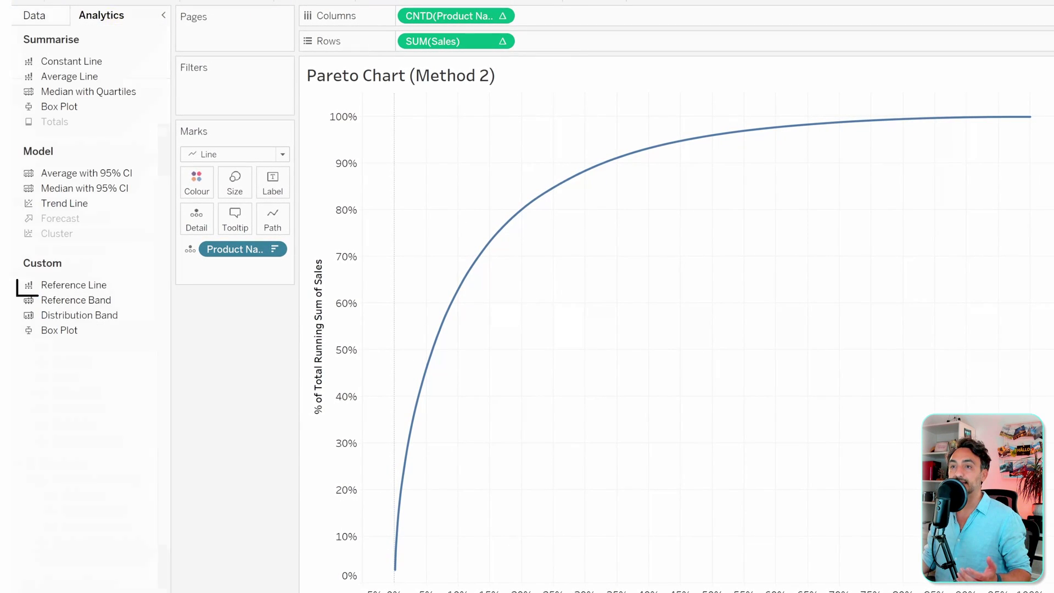
pyautogui.moveTo(73, 285); pyautogui.dragTo(441, 169)
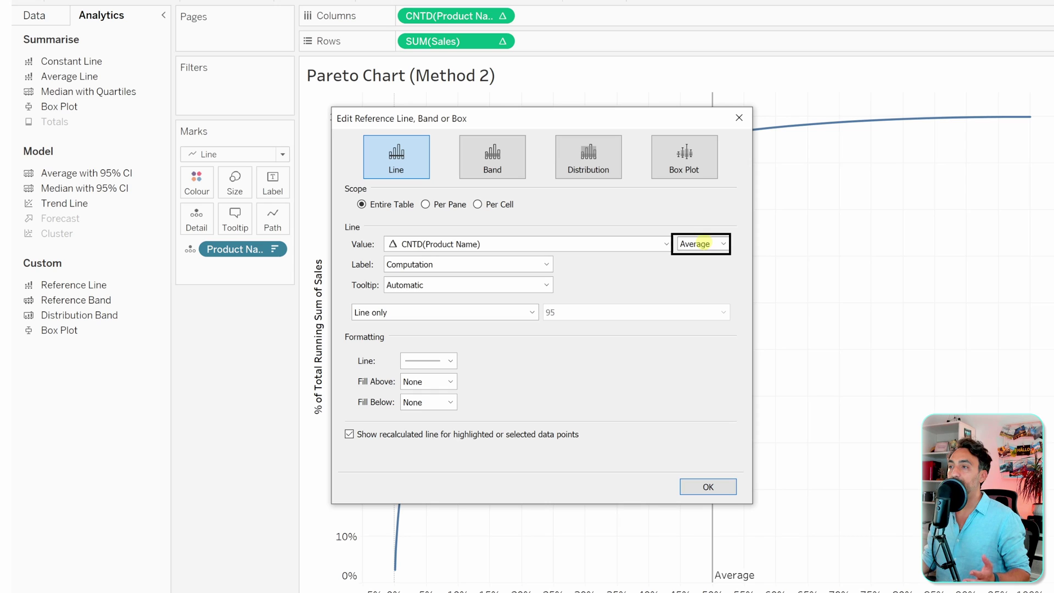
pyautogui.click(705, 243)
pyautogui.click(713, 265)
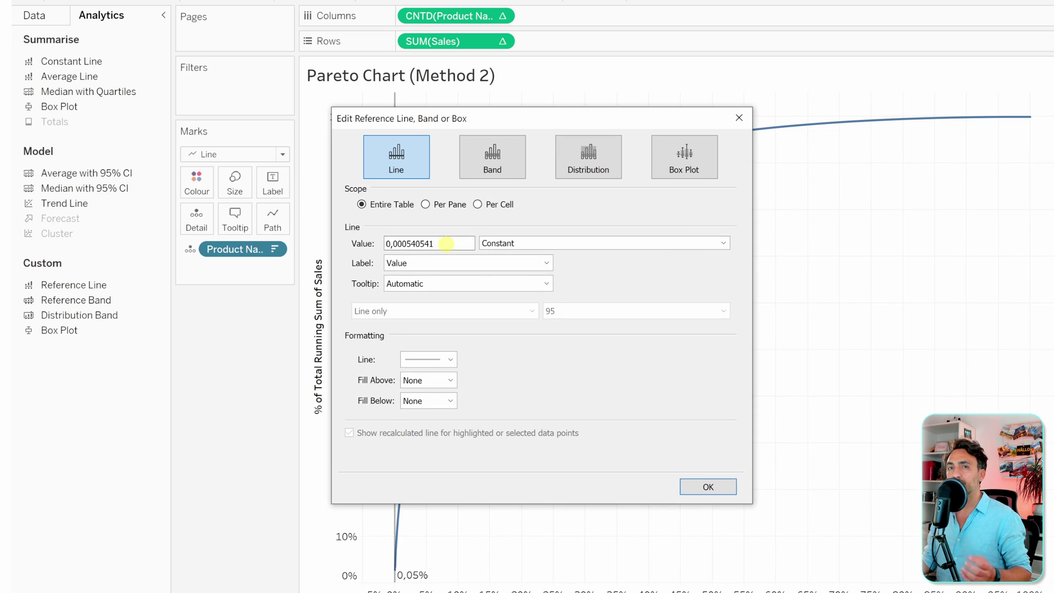
pyautogui.moveTo(446, 243); pyautogui.dragTo(407, 244)
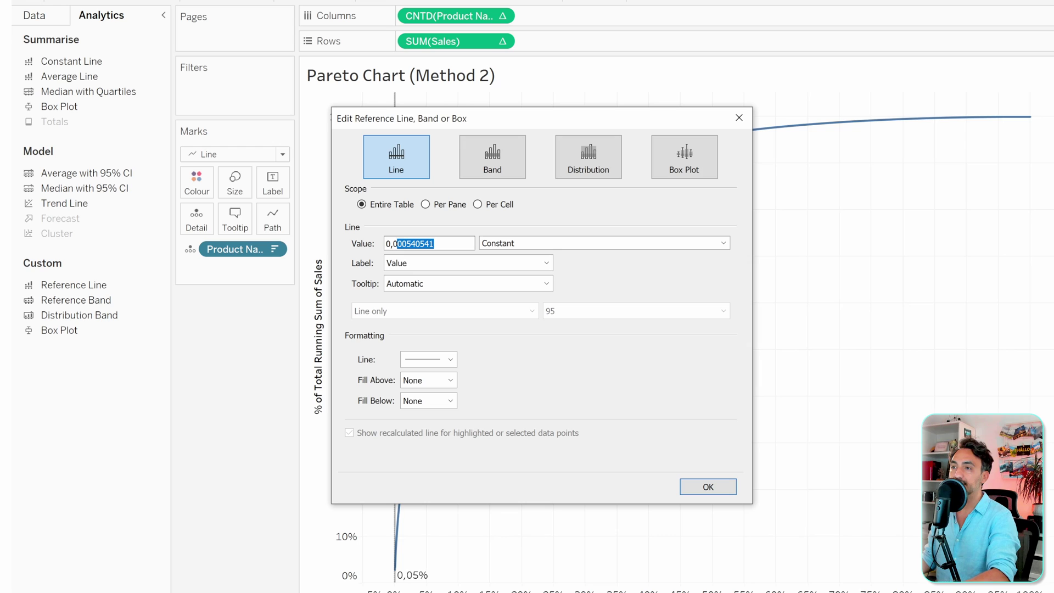
pyautogui.write('2')
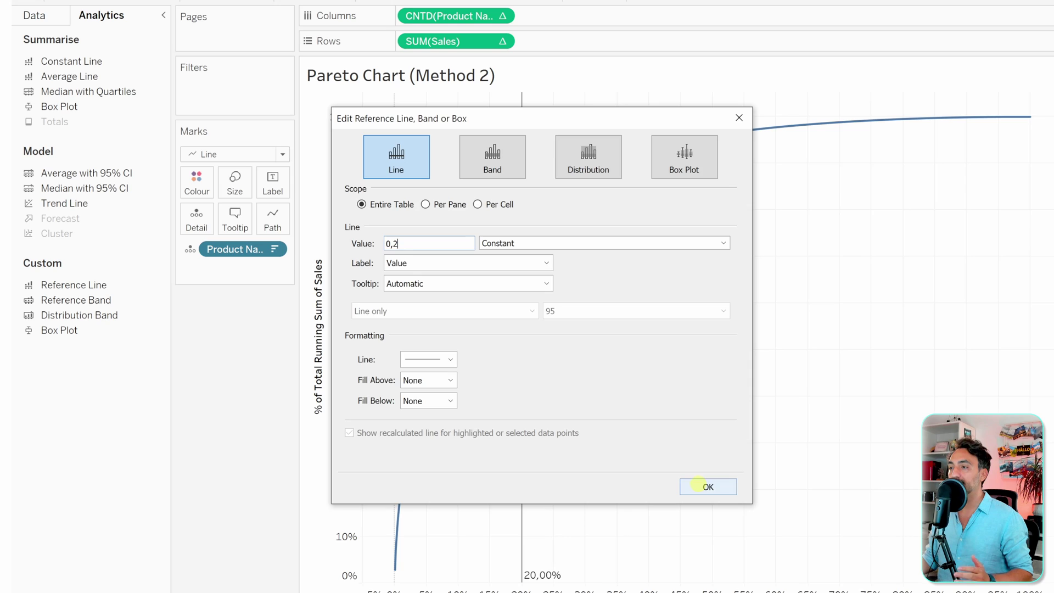
pyautogui.click(706, 487)
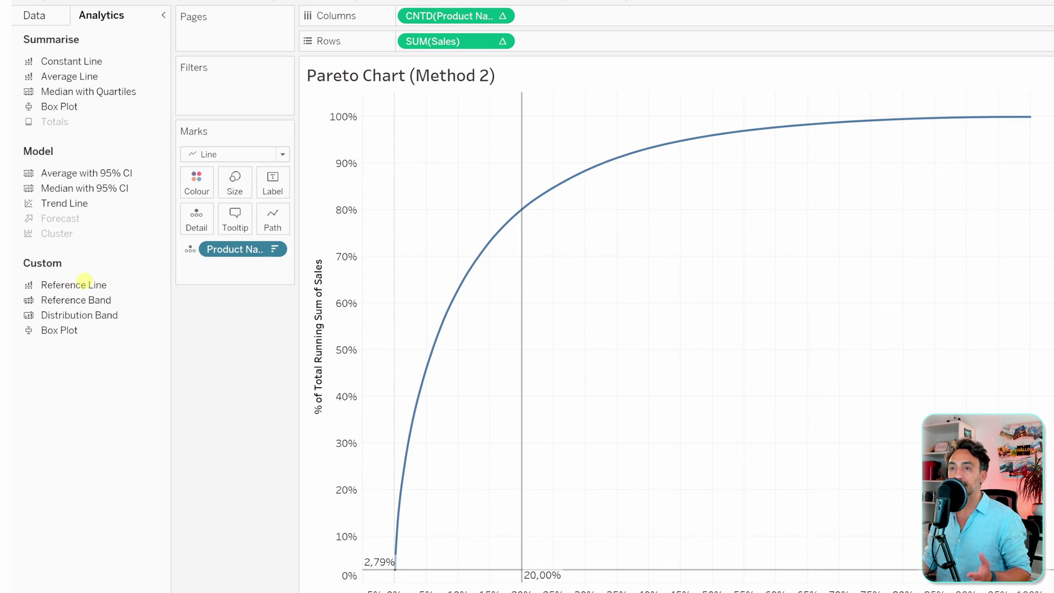
# Step: Add a constant reference line at 0,8 on SUM(Sales), marking 80% of cumulative sales
pyautogui.moveTo(55, 284)
pyautogui.mouseDown()
pyautogui.moveTo(373, 262)
pyautogui.moveTo(437, 188)
pyautogui.mouseUp()
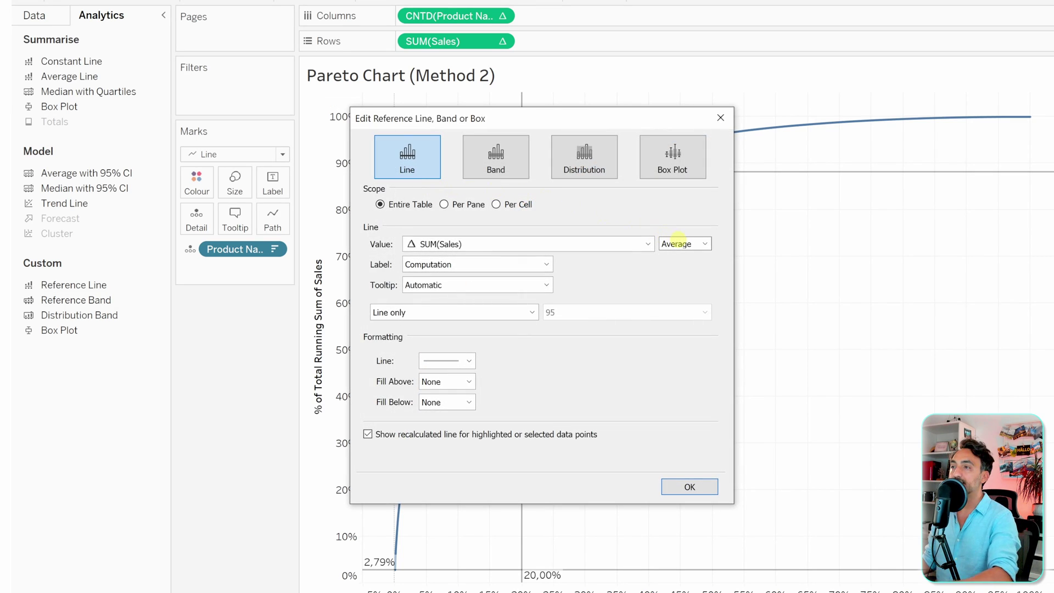
pyautogui.click(683, 244)
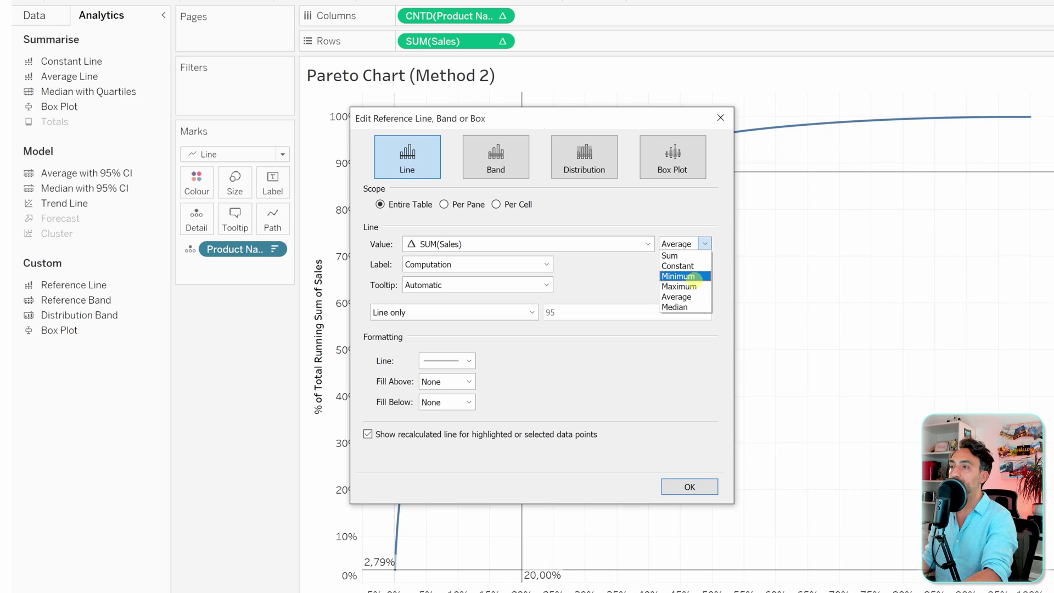
pyautogui.click(689, 266)
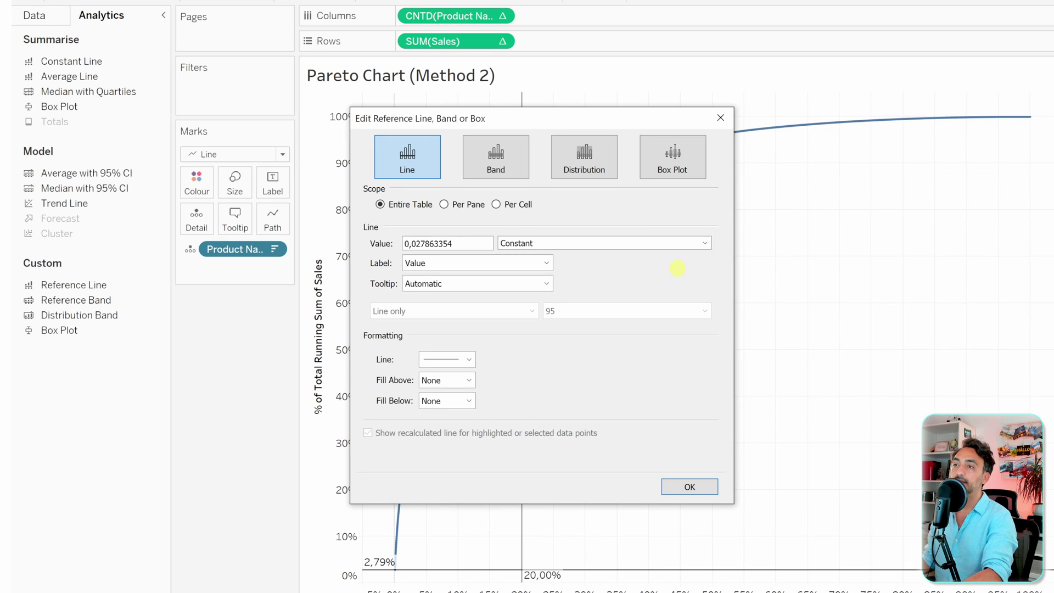
pyautogui.moveTo(476, 243); pyautogui.dragTo(416, 244)
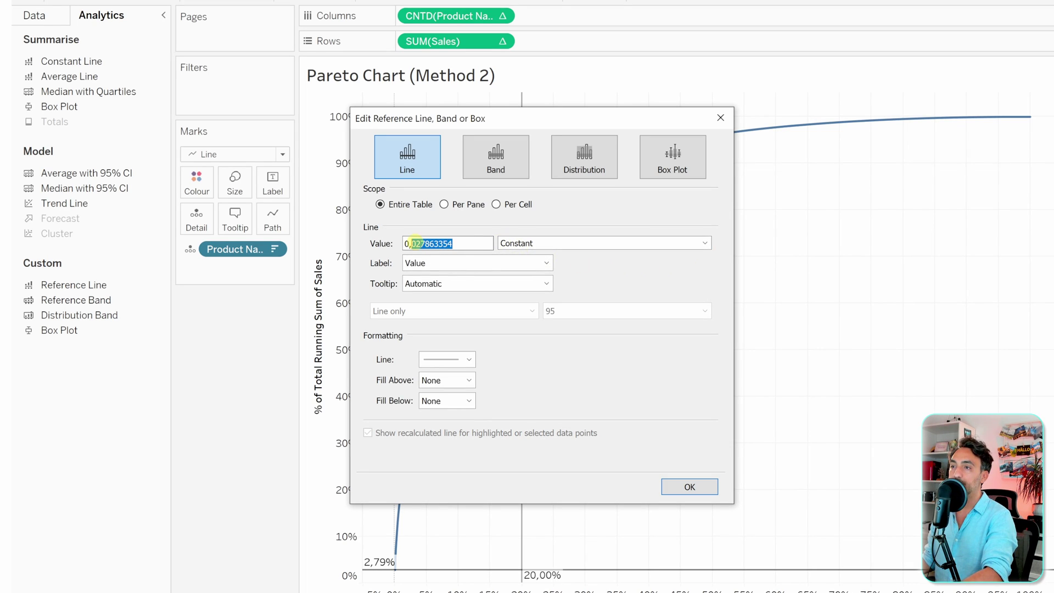
pyautogui.write('8')
pyautogui.click(690, 487)
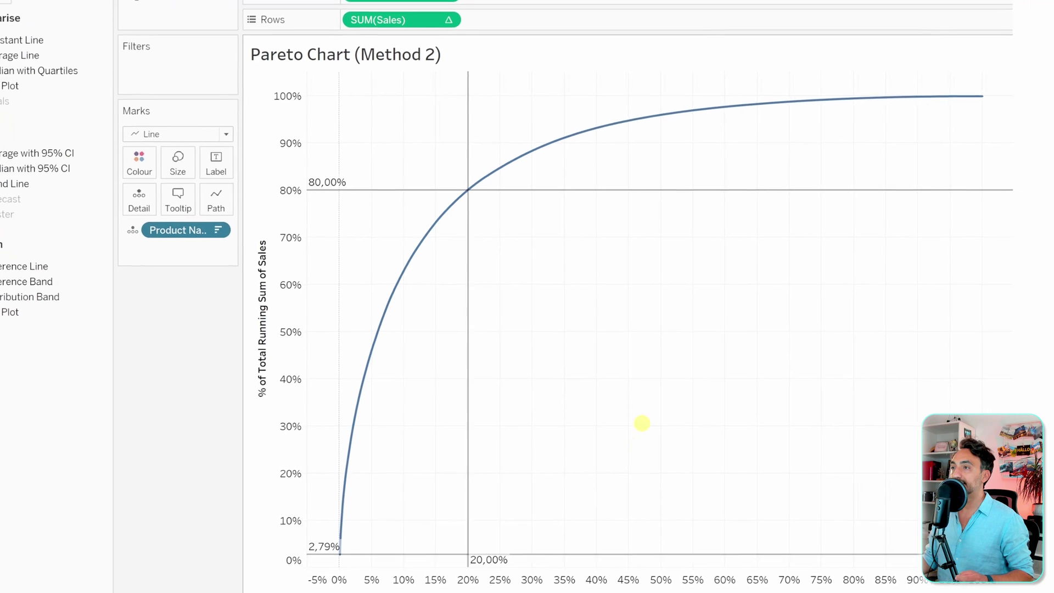